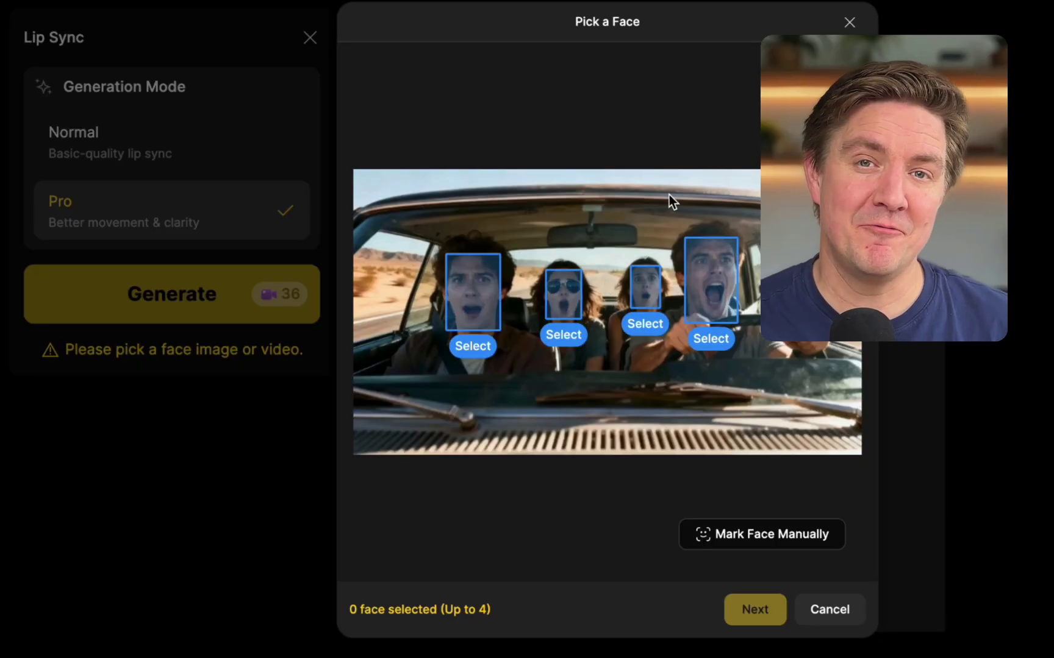
{"action": "left_click", "coordinate": [711, 340]}
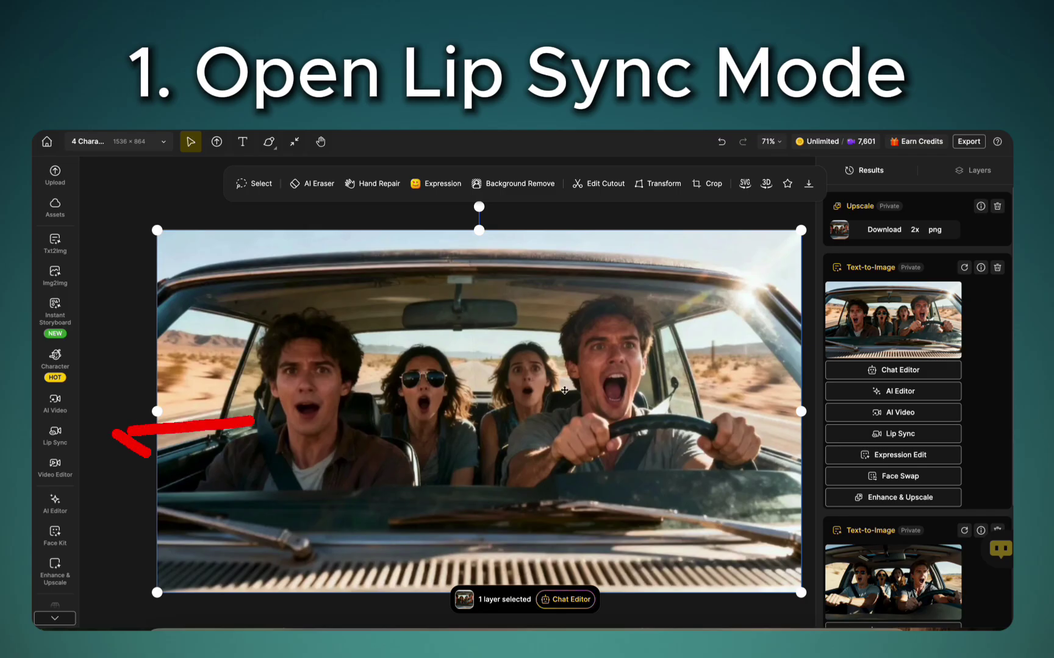
Open the Lip Sync tool and set the generation mode to Pro
{"action": "left_click", "coordinate": [55, 433]}
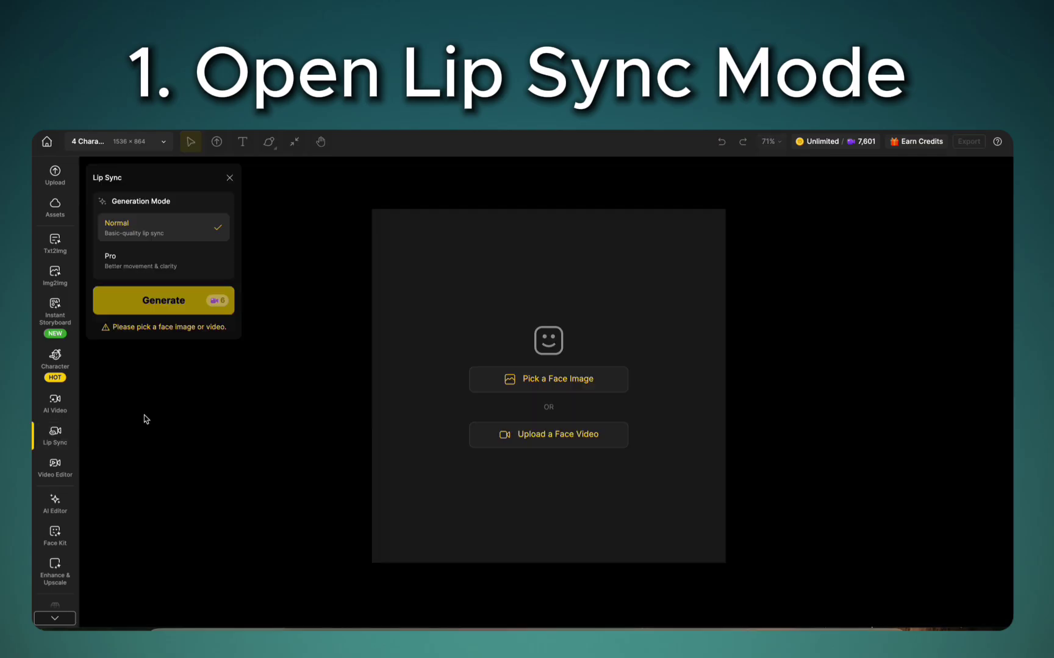
{"action": "left_click", "coordinate": [186, 264]}
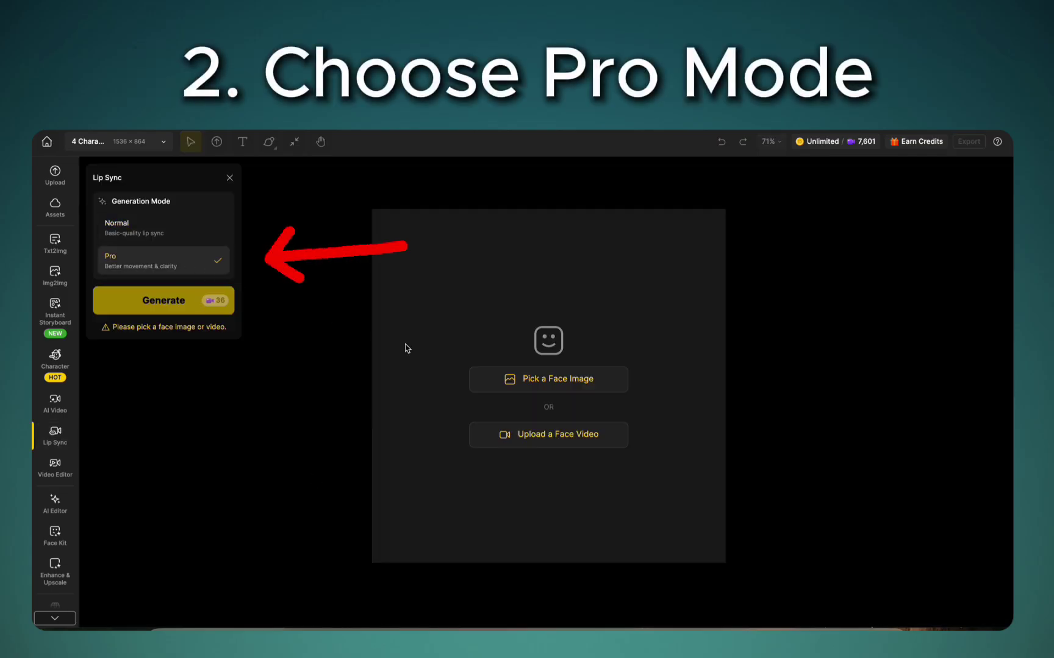
{"action": "left_click", "coordinate": [542, 384]}
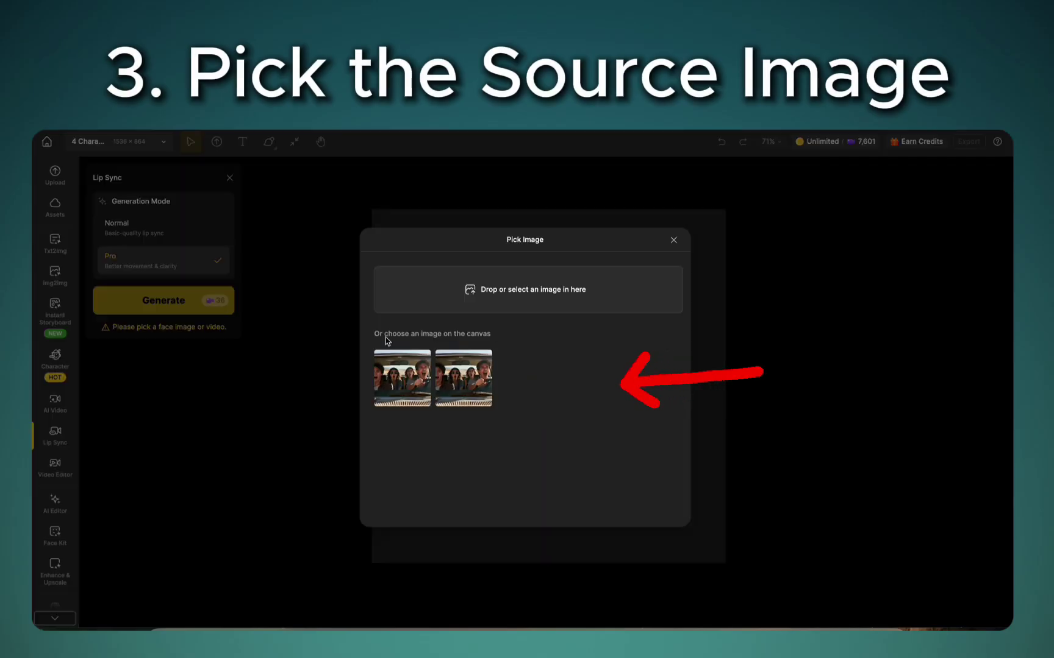
{"action": "left_click", "coordinate": [508, 291]}
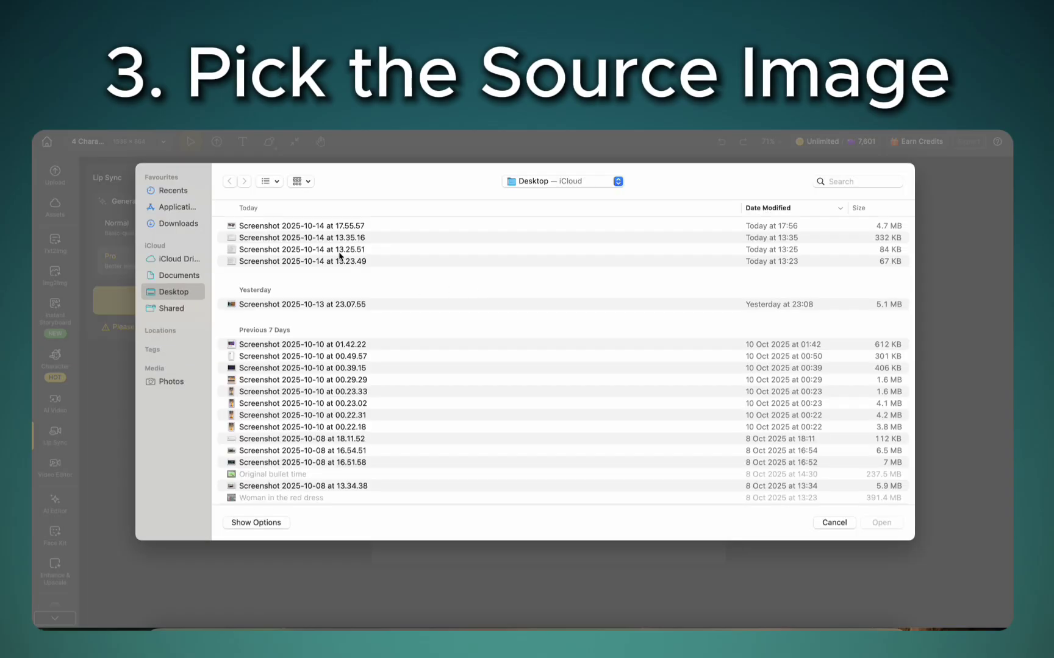
{"action": "left_click", "coordinate": [184, 231]}
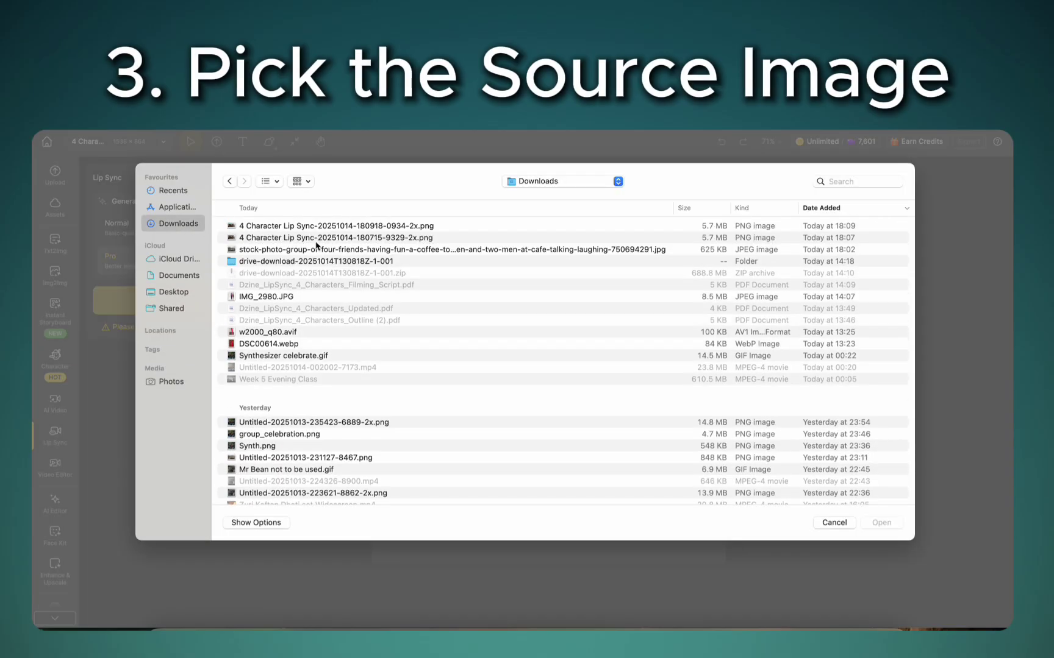
{"action": "left_click", "coordinate": [369, 227]}
{"action": "left_click", "coordinate": [894, 523]}
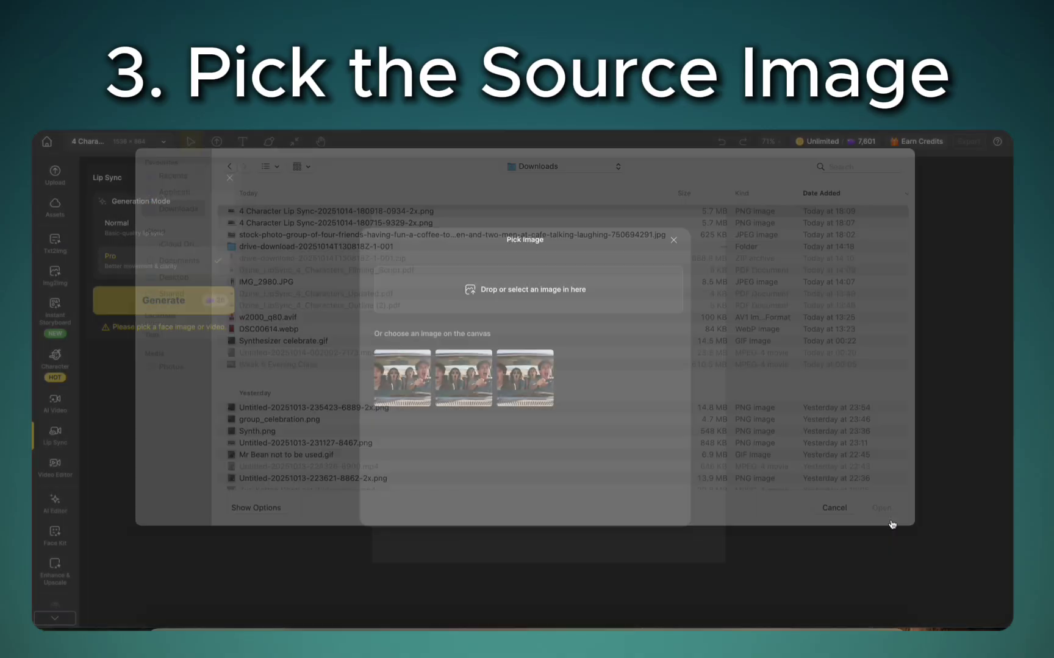
{"action": "left_click", "coordinate": [522, 397]}
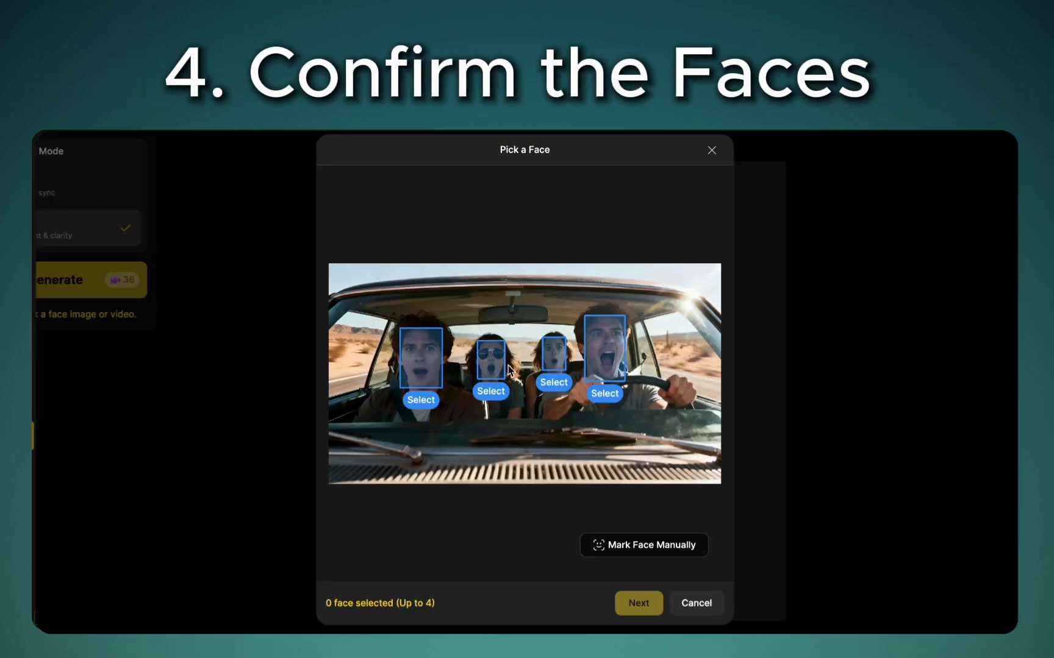
Select all four detected faces in the car image and confirm them as speakers
{"action": "left_click", "coordinate": [433, 372]}
{"action": "left_click", "coordinate": [488, 370]}
{"action": "left_click", "coordinate": [548, 371]}
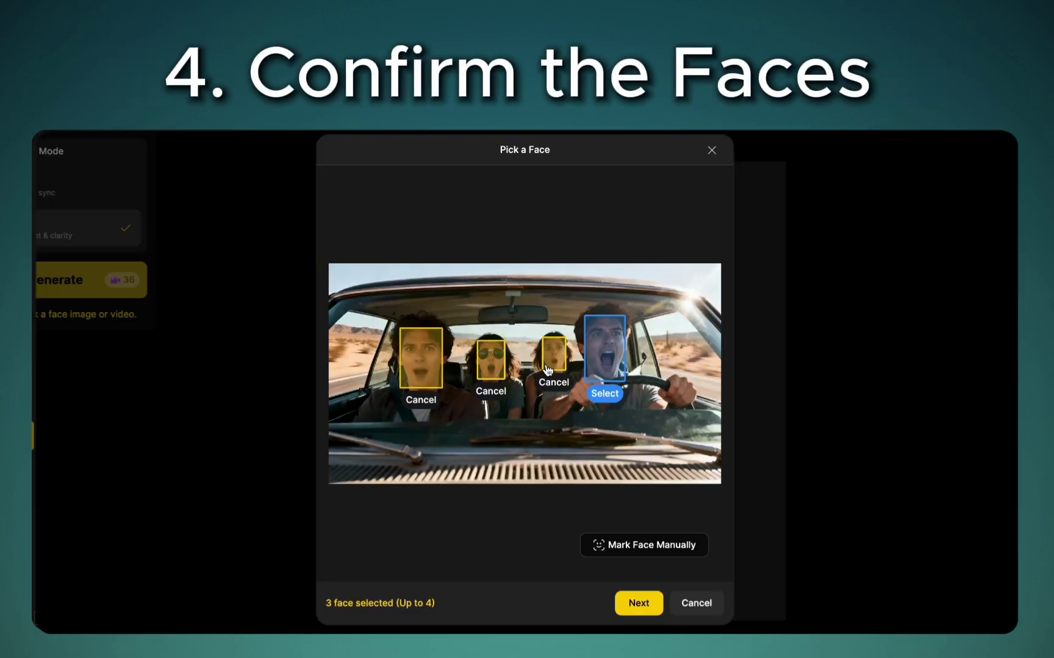
{"action": "left_click", "coordinate": [626, 378]}
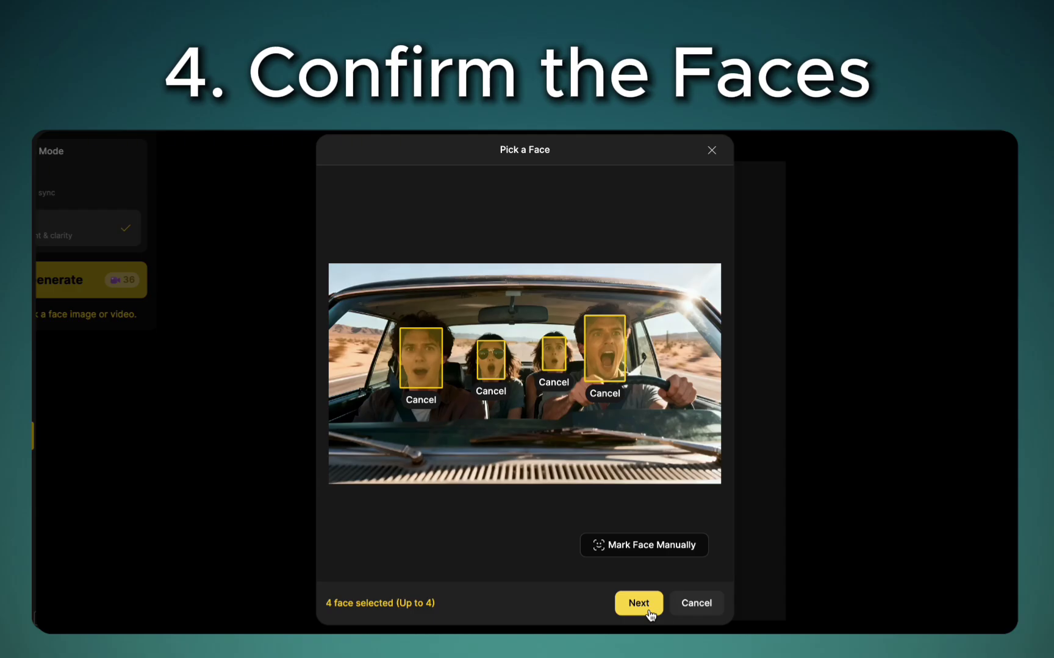
{"action": "left_click", "coordinate": [639, 603]}
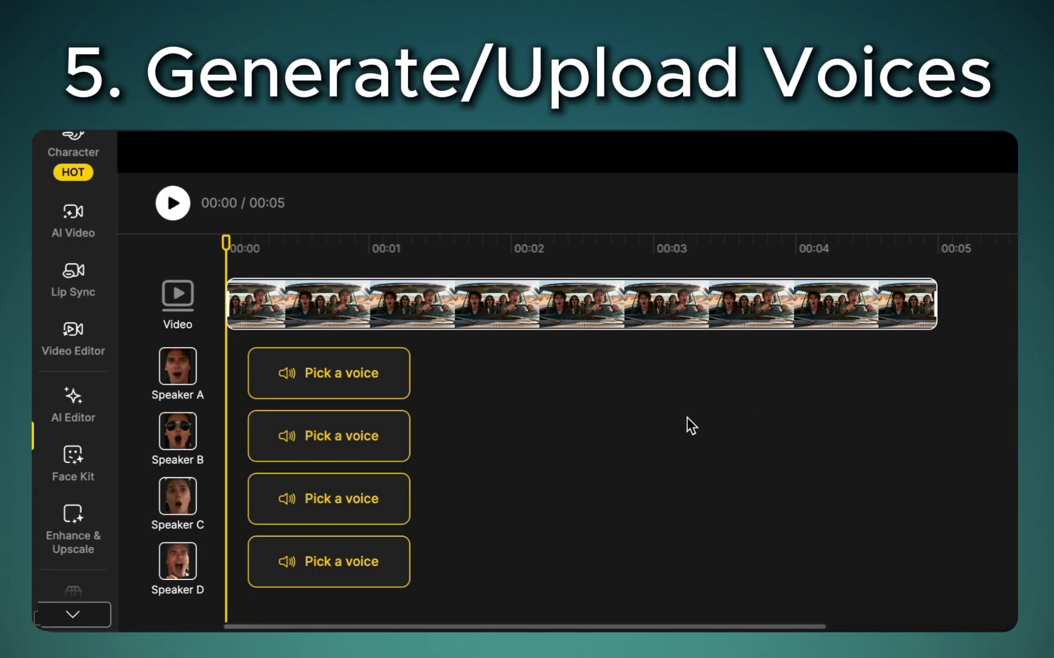
Enter "AAAAAAAHHHHH!!!" as Speaker A's text-to-speech dialogue and open the voice settings for Speaker D
{"action": "left_click", "coordinate": [350, 381]}
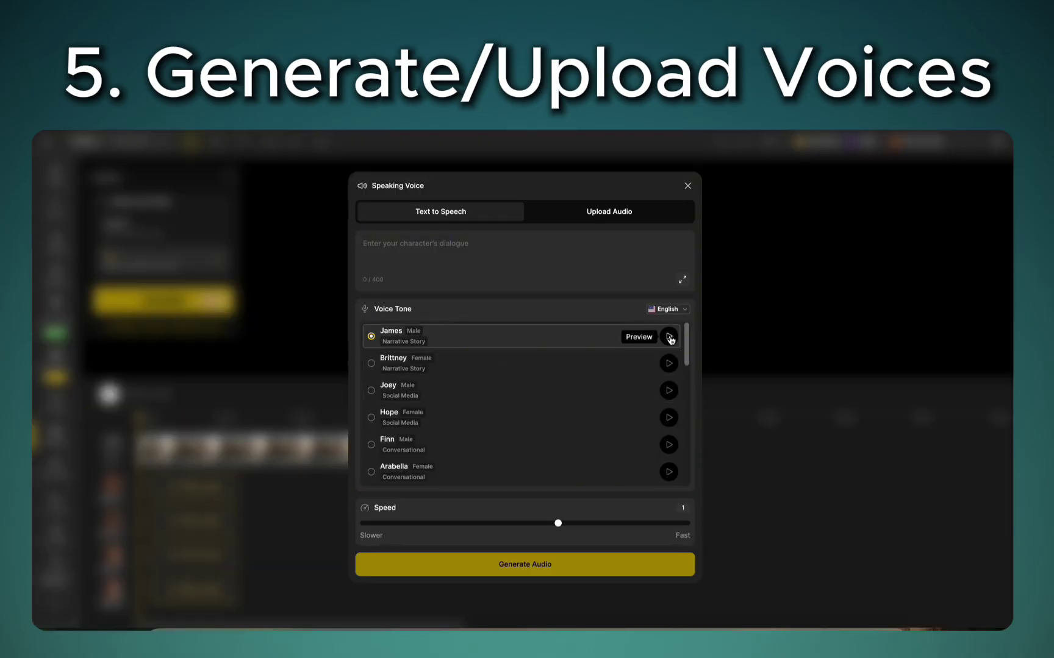
{"action": "type", "text": "AAAAAAAHHHHH!!!"}
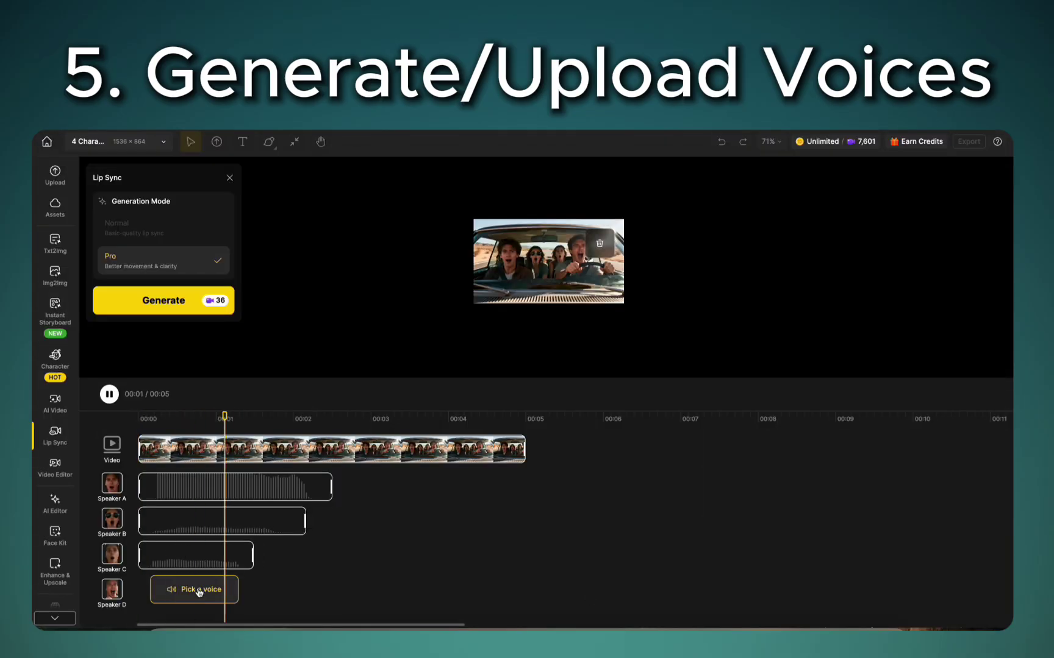
{"action": "left_click", "coordinate": [199, 590]}
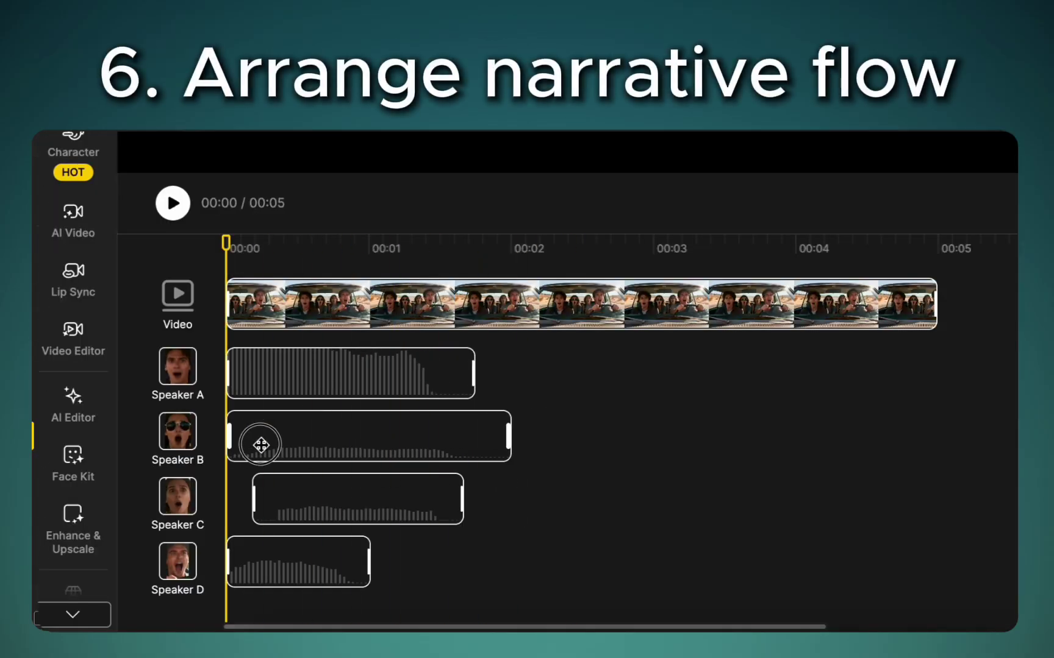
Adjust the timing and length of the speakers' voice clips on the timeline, playing back the scene to check them
{"action": "left_click_drag", "start_coordinate": [156, 556], "coordinate": [168, 557]}
{"action": "left_click_drag", "start_coordinate": [277, 500], "coordinate": [250, 500]}
{"action": "key", "text": "space"}
{"action": "left_click_drag", "start_coordinate": [322, 569], "coordinate": [299, 571]}
{"action": "key", "text": "space"}
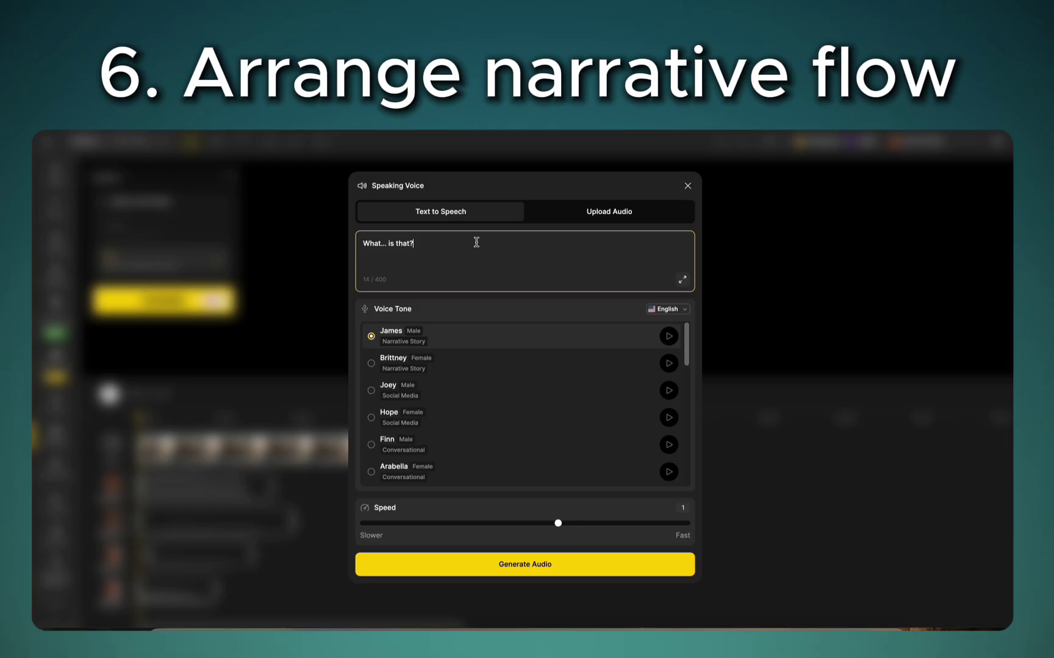
Generate the line "What... is that?" with the James voice, and generate a version with altered punctuation at speed 1.06
{"action": "left_click", "coordinate": [540, 569]}
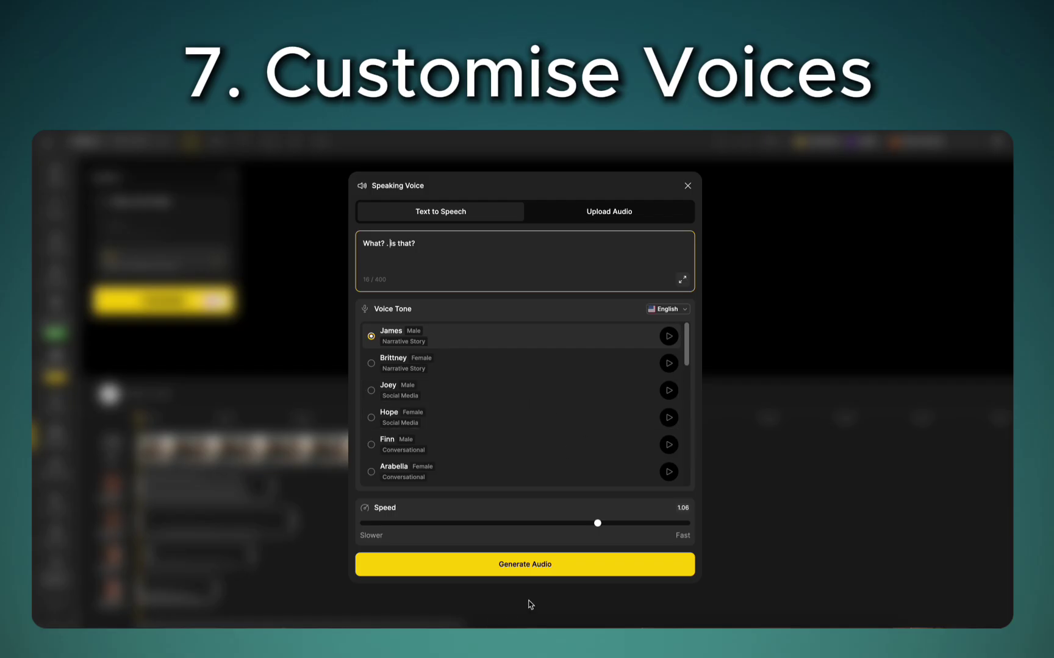
{"action": "left_click", "coordinate": [561, 567]}
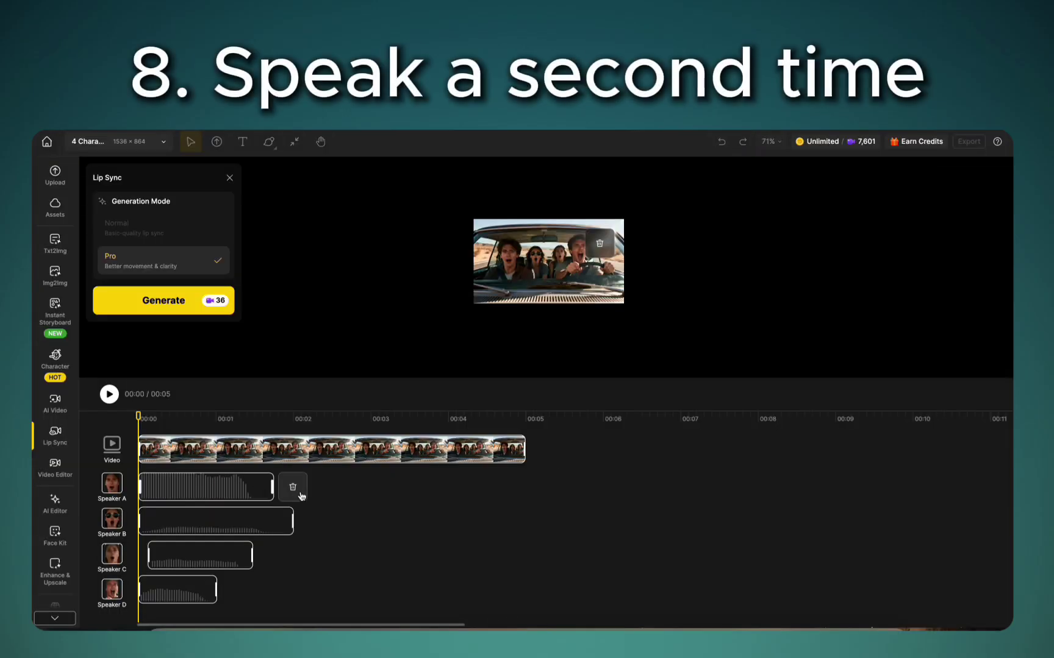
Add a second voice clip to Speaker A's track starting at about 00:02 and play back the timeline
{"action": "left_click", "coordinate": [329, 487]}
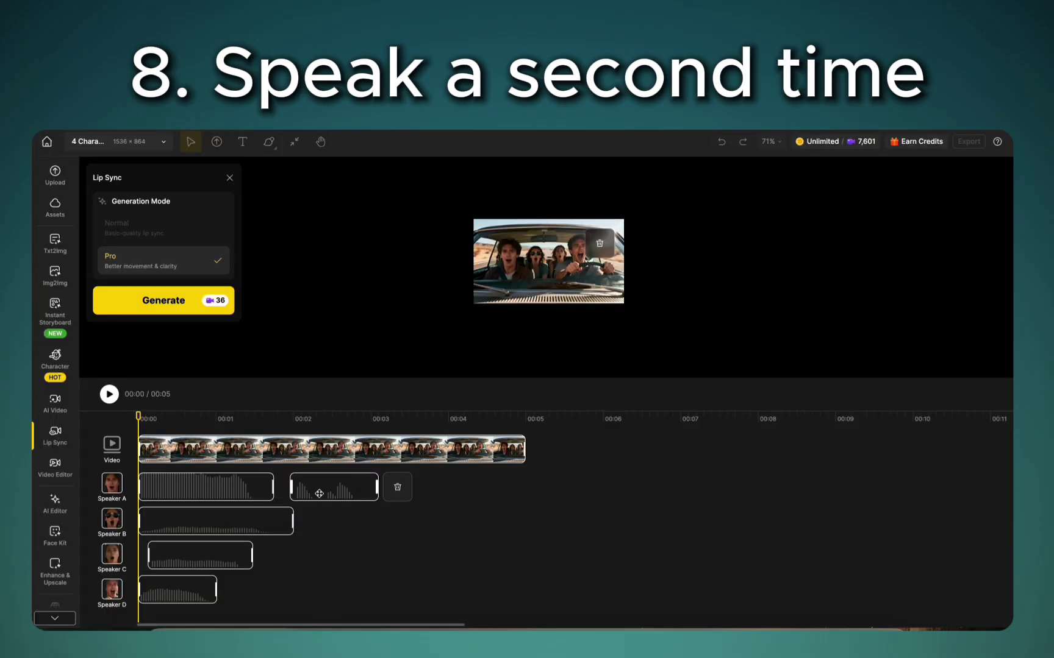
{"action": "key", "text": "space"}
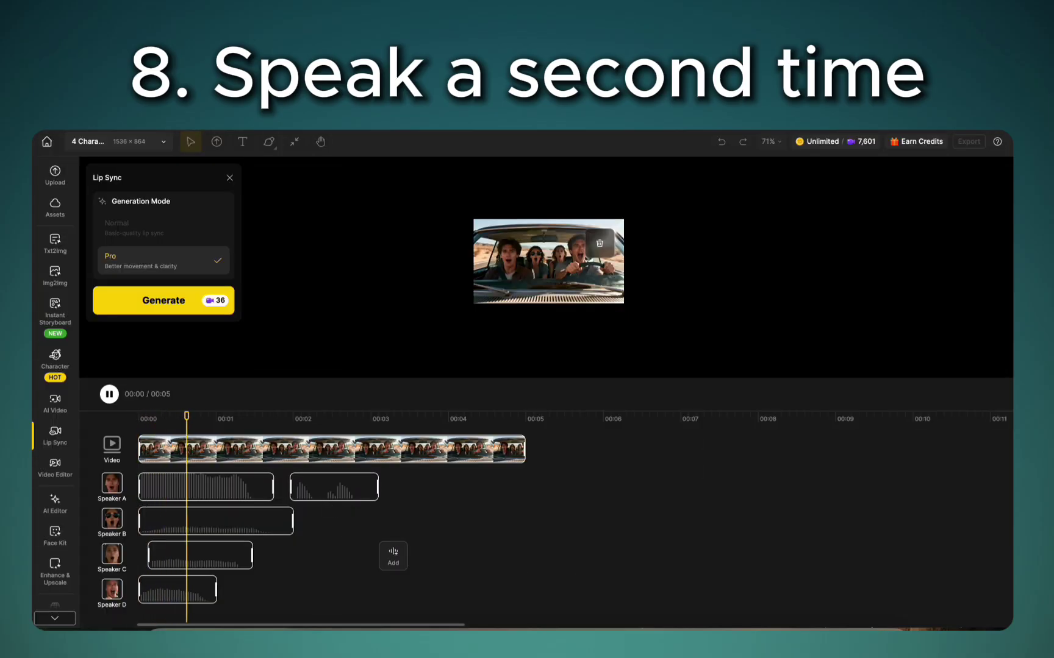
{"action": "mouse_move", "coordinate": [284, 518]}
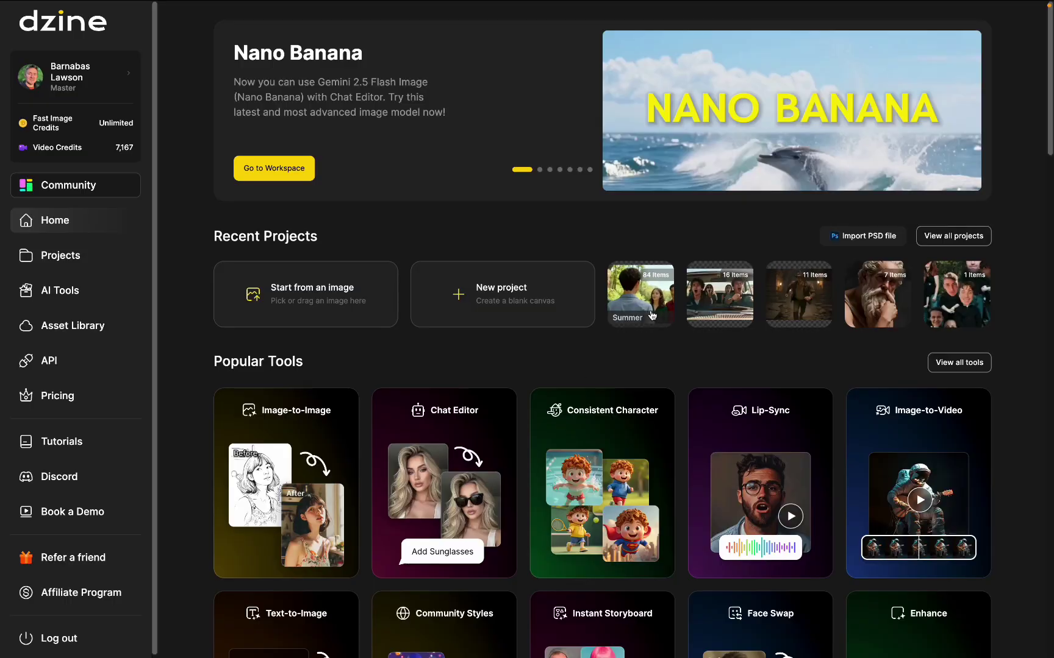
Open the Summer project and start a lip sync from the Chat Editor image with two people seen from behind
{"action": "left_click", "coordinate": [652, 314]}
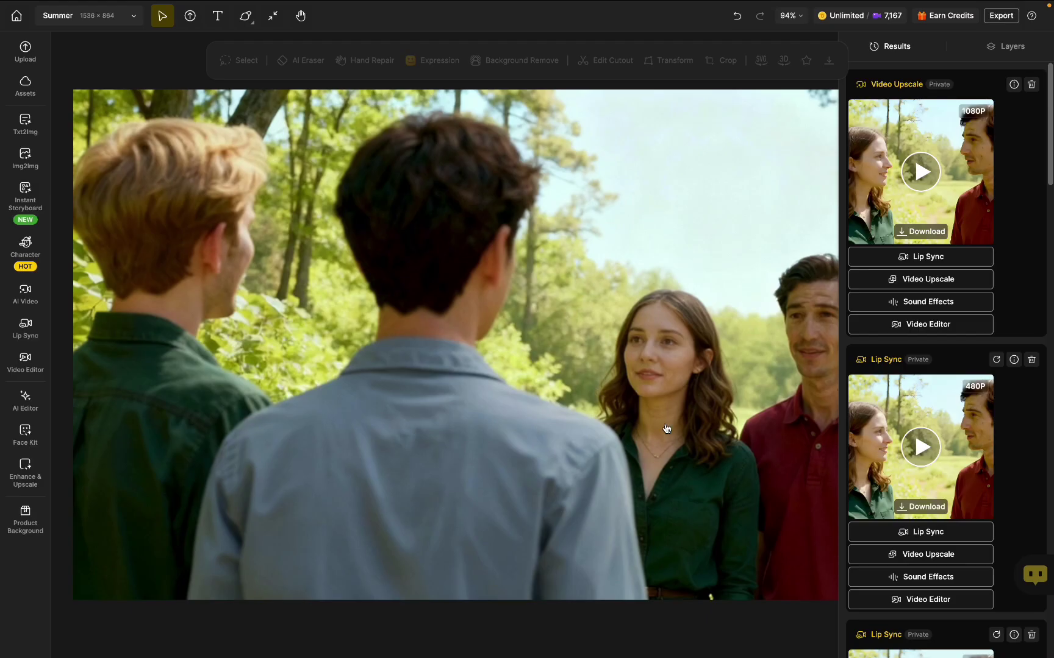
{"action": "scroll", "coordinate": [667, 428], "scroll_direction": "down", "scroll_amount": 3}
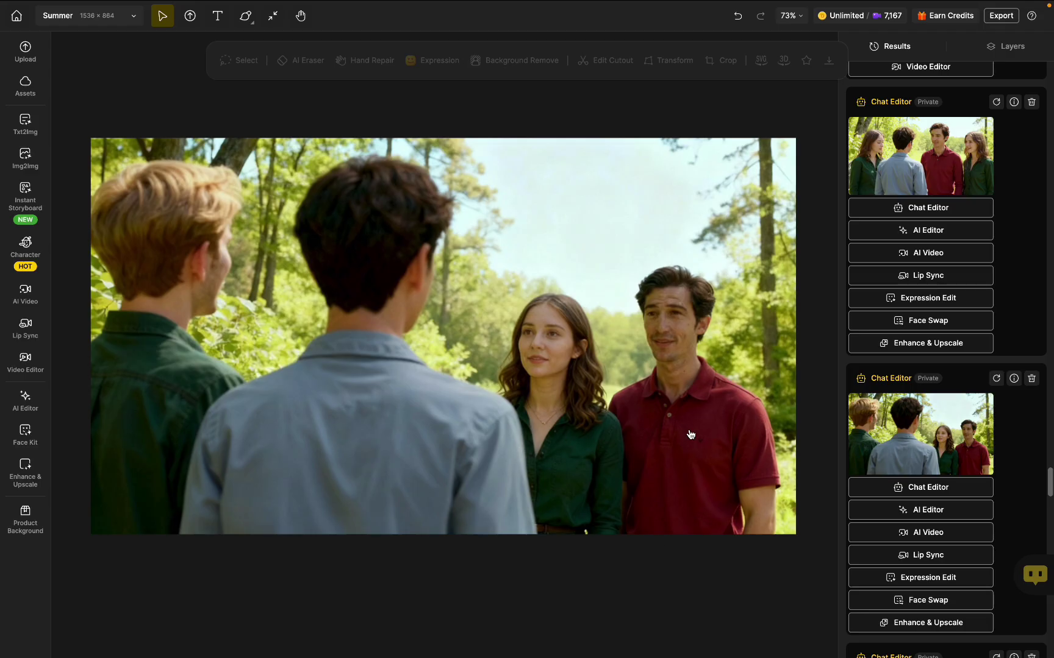
{"action": "left_click", "coordinate": [937, 560]}
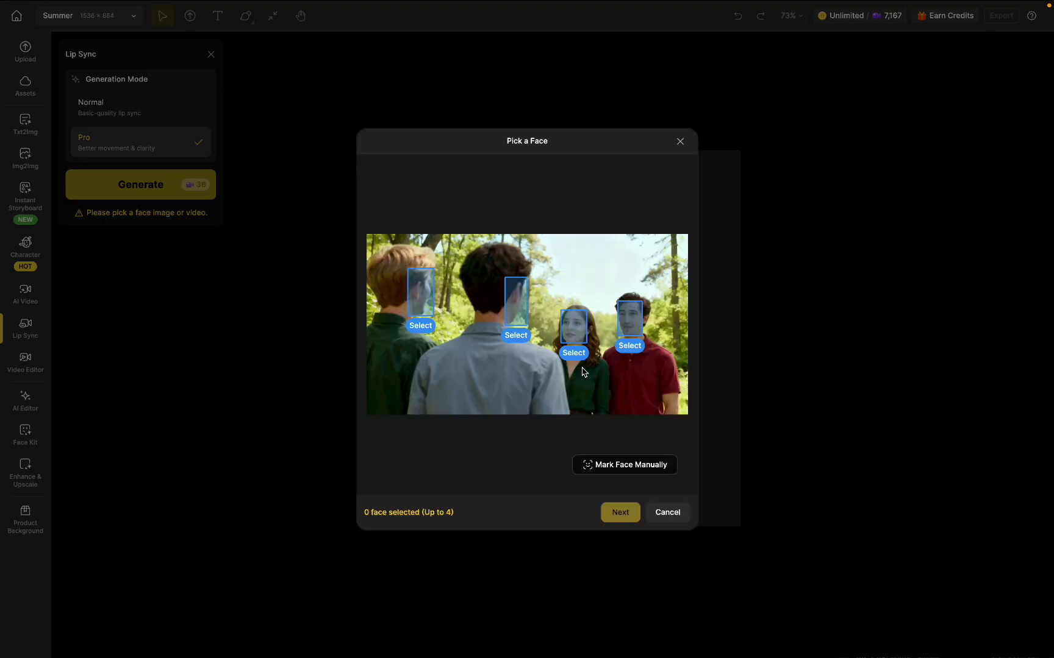
Select the faces of the woman in green and the man in red, and confirm them as the two speakers
{"action": "left_click", "coordinate": [577, 334]}
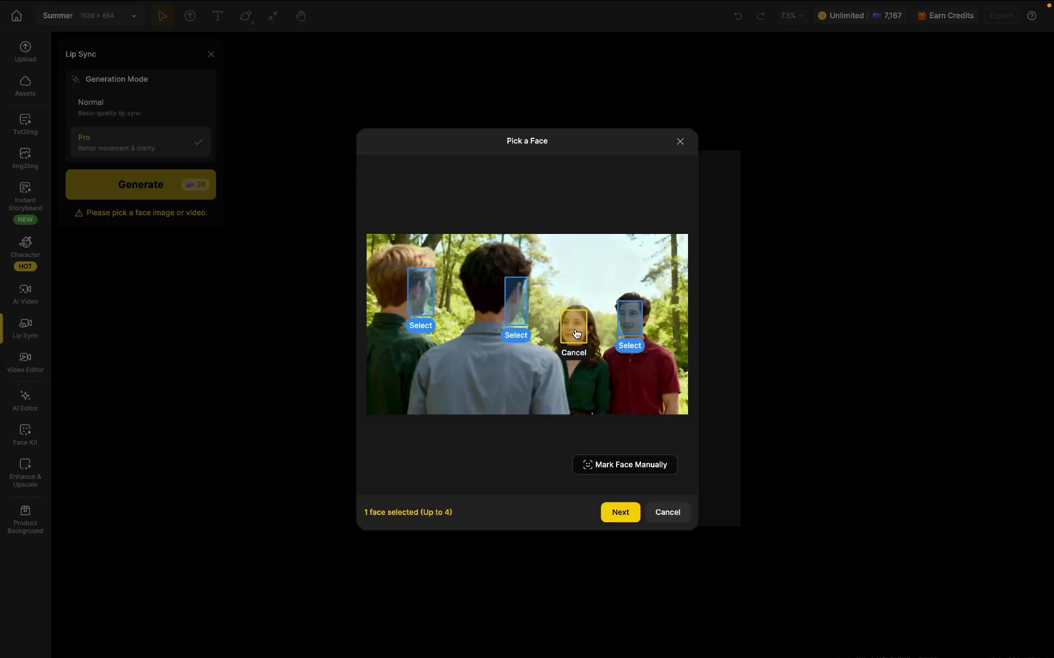
{"action": "left_click", "coordinate": [633, 333]}
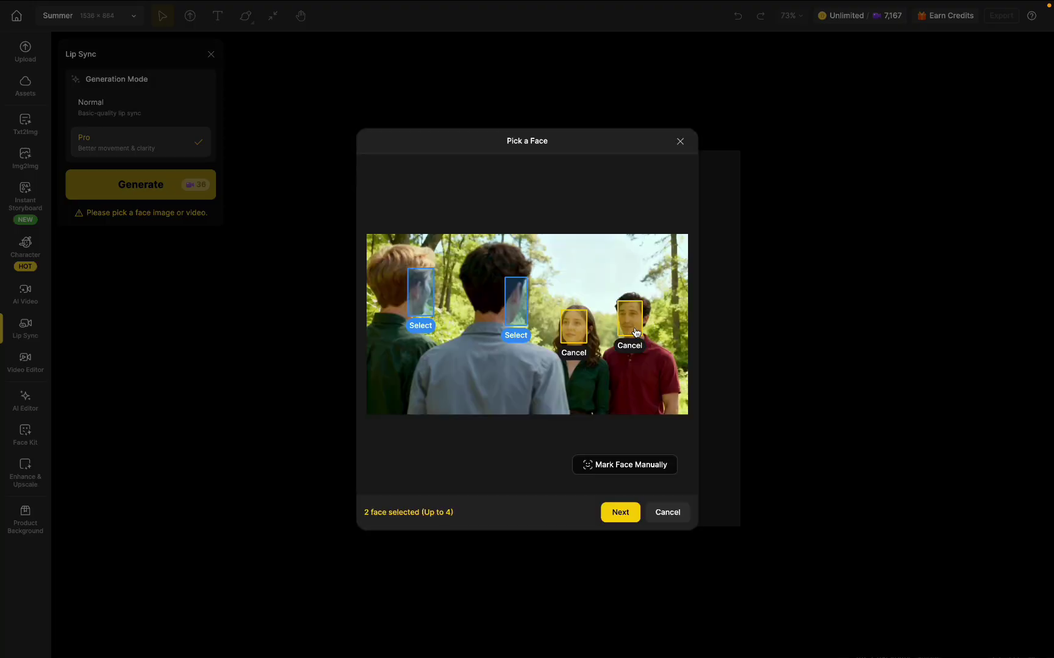
{"action": "left_click", "coordinate": [621, 514]}
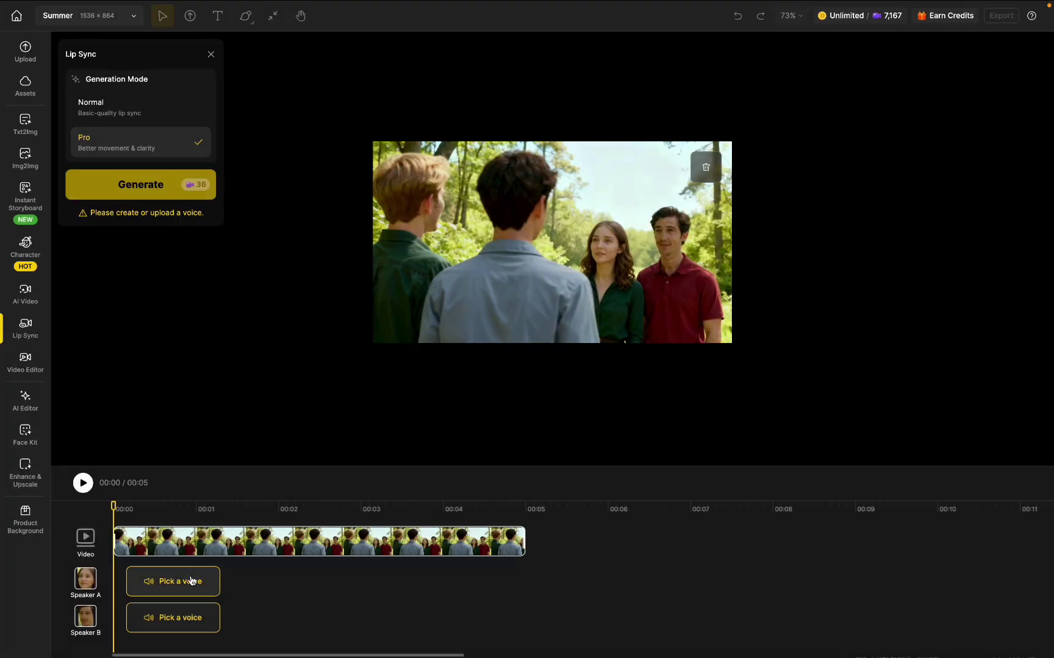
Upload an audio file as Speaker A's voice
{"action": "left_click", "coordinate": [193, 584]}
{"action": "left_click", "coordinate": [620, 162]}
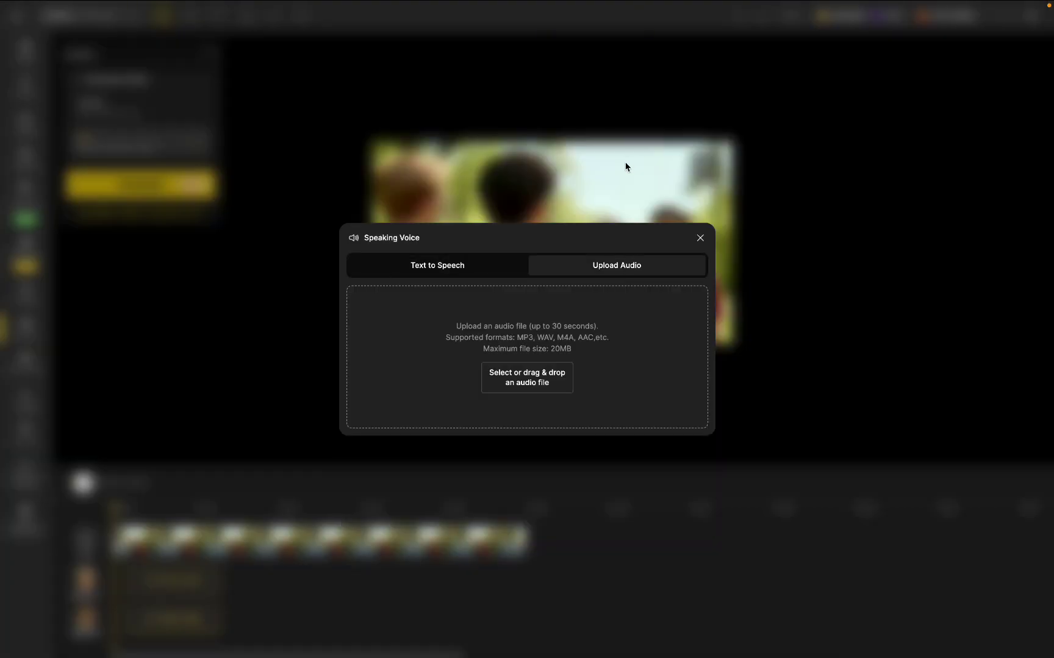
{"action": "left_click", "coordinate": [534, 378]}
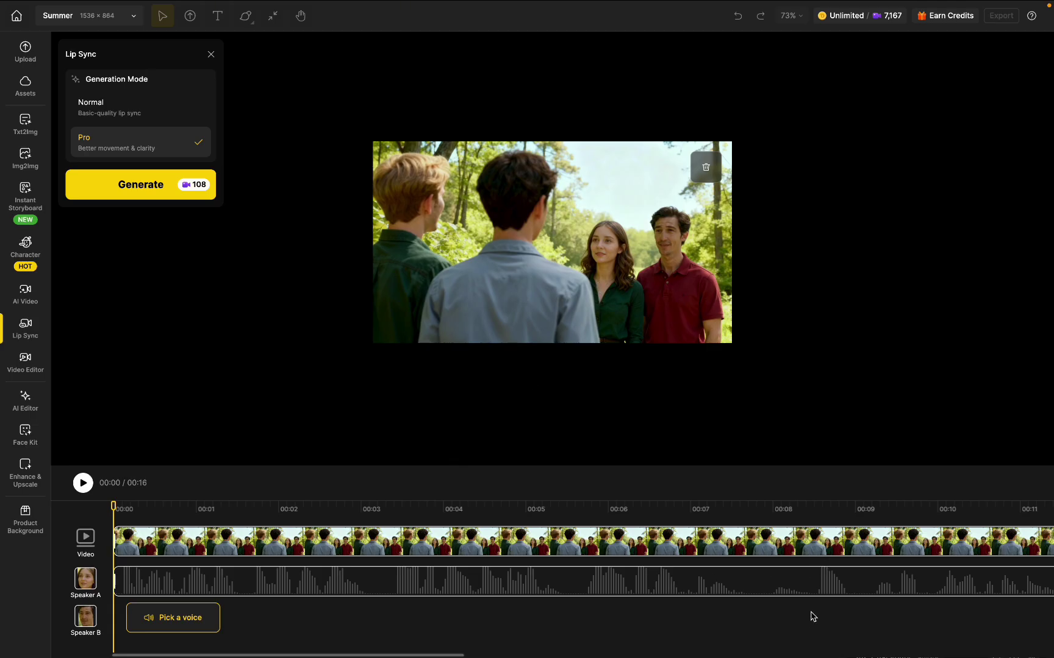
Trim both ends of Speaker A's audio so the clip runs from 00:00 to about 00:04, checking the cut by playback
{"action": "left_click_drag", "start_coordinate": [115, 580], "coordinate": [840, 574]}
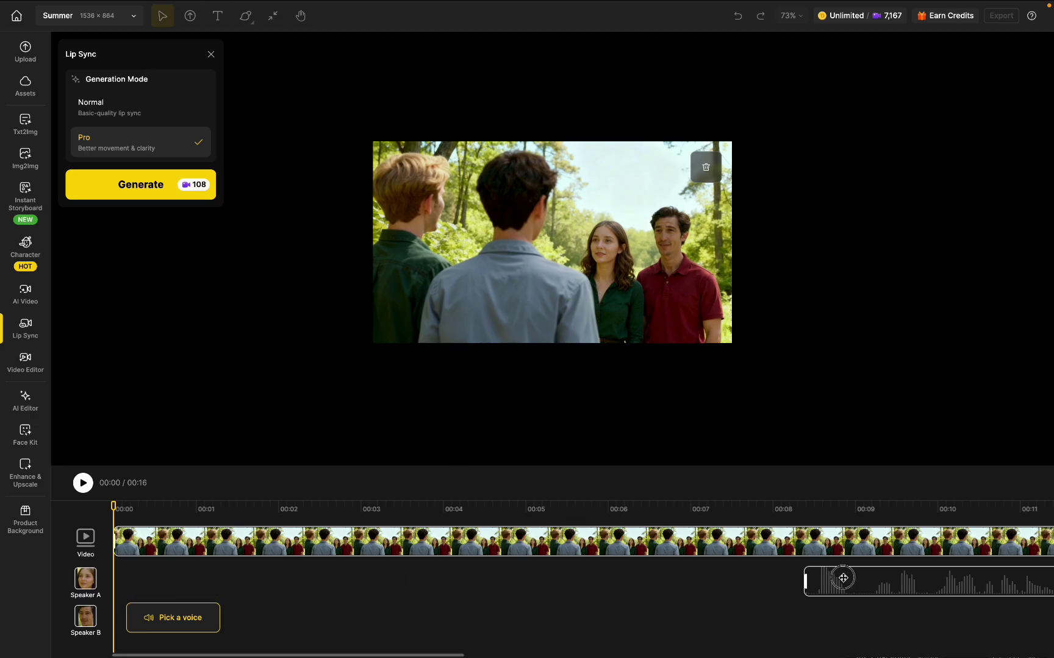
{"action": "left_click", "coordinate": [82, 483]}
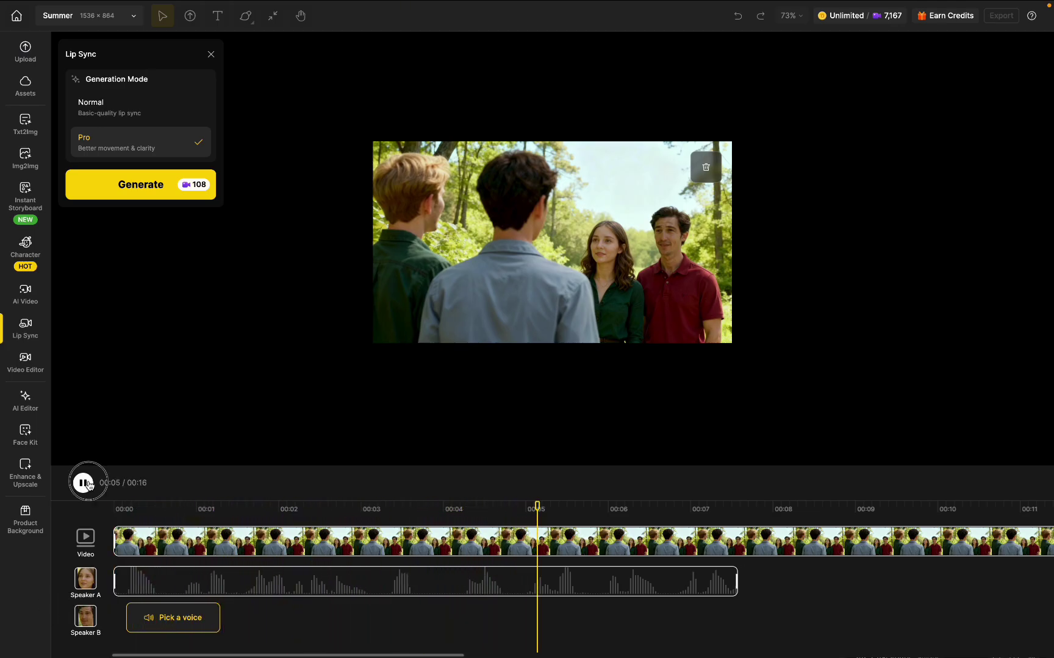
{"action": "left_click", "coordinate": [83, 483]}
{"action": "mouse_move", "coordinate": [740, 581]}
{"action": "left_click_drag", "start_coordinate": [736, 582], "coordinate": [437, 581]}
Upload an audio file as Speaker B's voice
{"action": "left_click", "coordinate": [179, 628]}
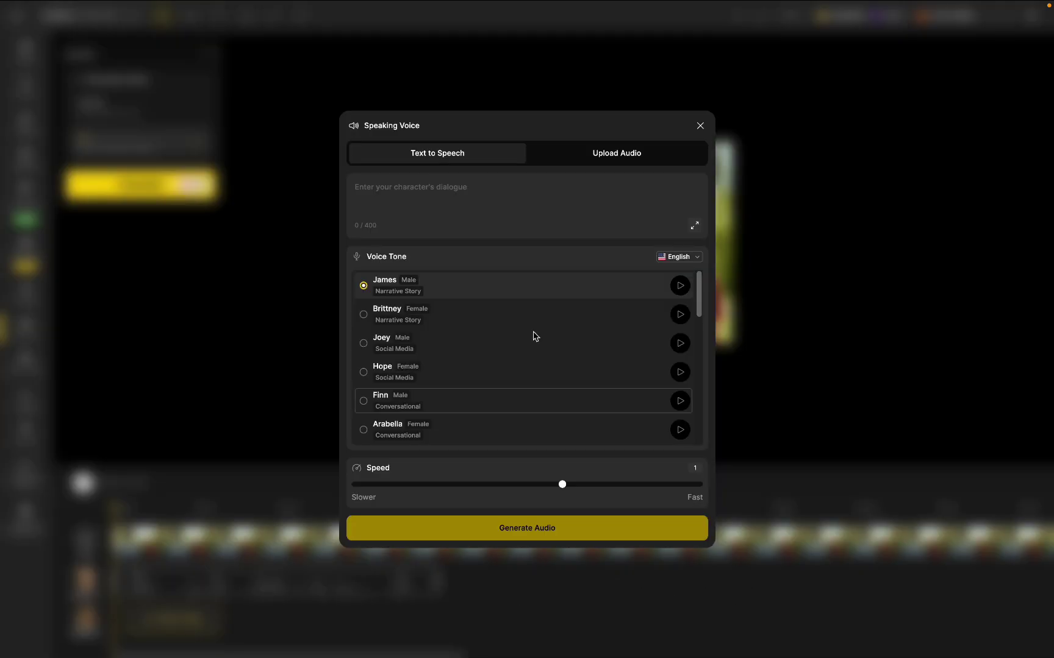
{"action": "left_click", "coordinate": [614, 159]}
{"action": "left_click", "coordinate": [547, 366]}
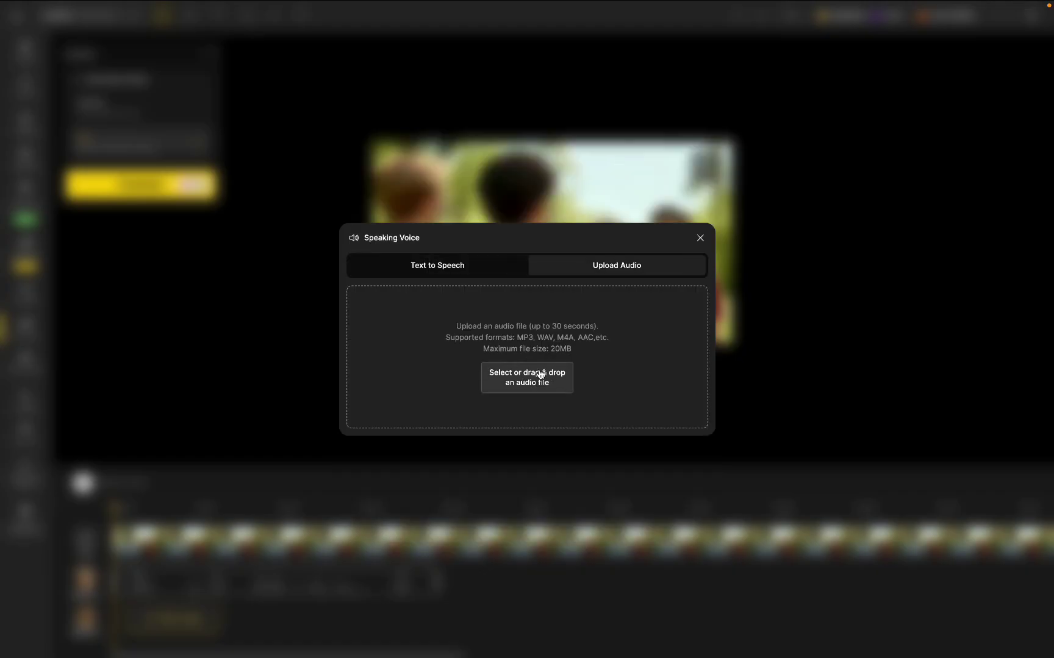
{"action": "double_click", "coordinate": [664, 397]}
Trim the beginning of Speaker B's clip, move it earlier to follow Speaker A's clip, and play back the dialogue
{"action": "left_click_drag", "start_coordinate": [306, 622], "coordinate": [643, 621]}
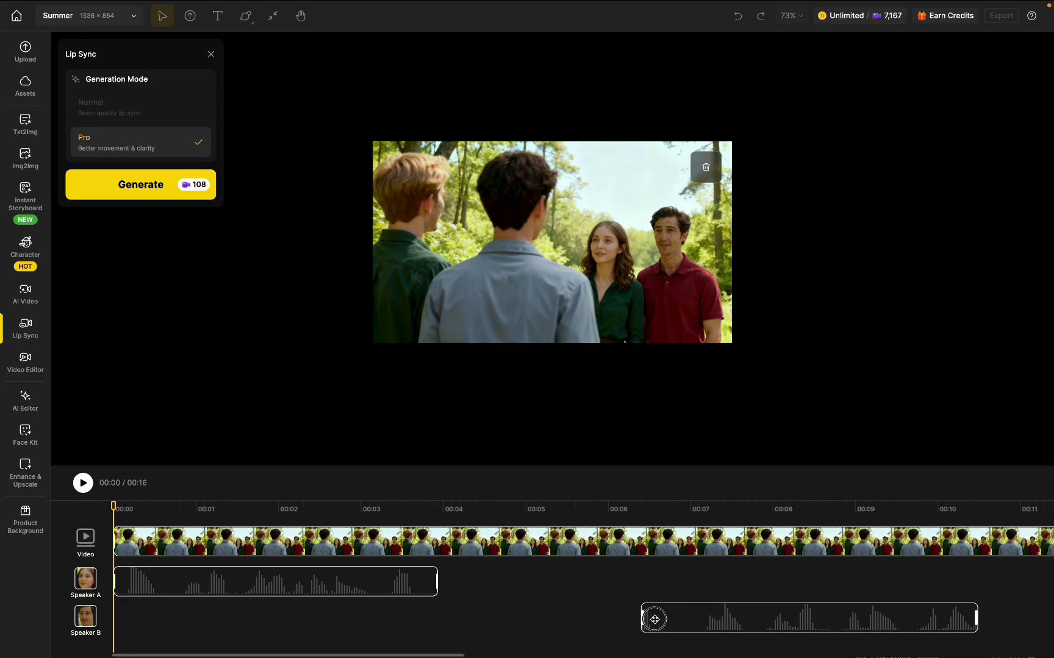
{"action": "left_click", "coordinate": [660, 621]}
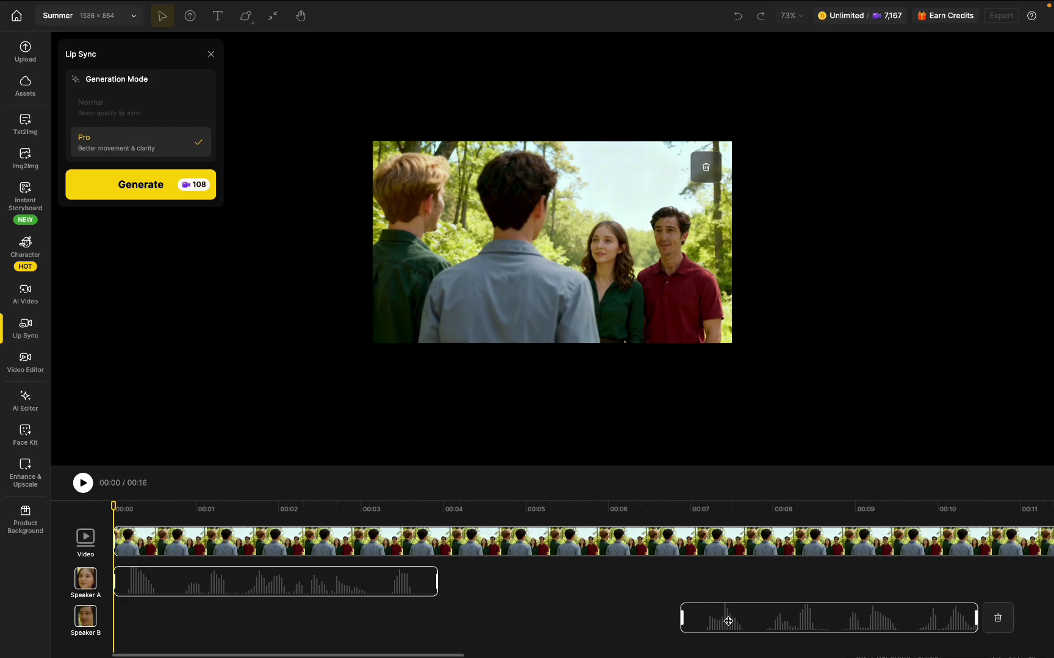
{"action": "left_click_drag", "start_coordinate": [724, 618], "coordinate": [435, 617]}
{"action": "left_click", "coordinate": [83, 484]}
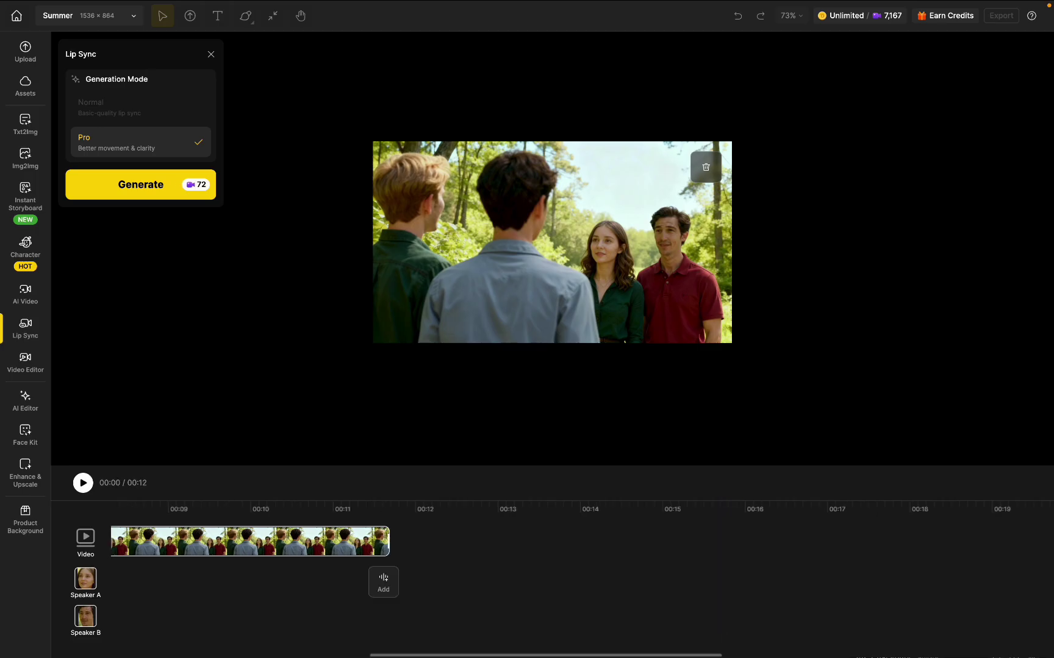
Trim the end of the video track to about 00:08, just after the end of Speaker B's clip
{"action": "left_click_drag", "start_coordinate": [388, 541], "coordinate": [177, 599]}
{"action": "scroll", "coordinate": [177, 600], "scroll_direction": "left", "scroll_amount": 5}
{"action": "mouse_move", "coordinate": [559, 541]}
{"action": "left_click_drag", "start_coordinate": [581, 538], "coordinate": [438, 555]}
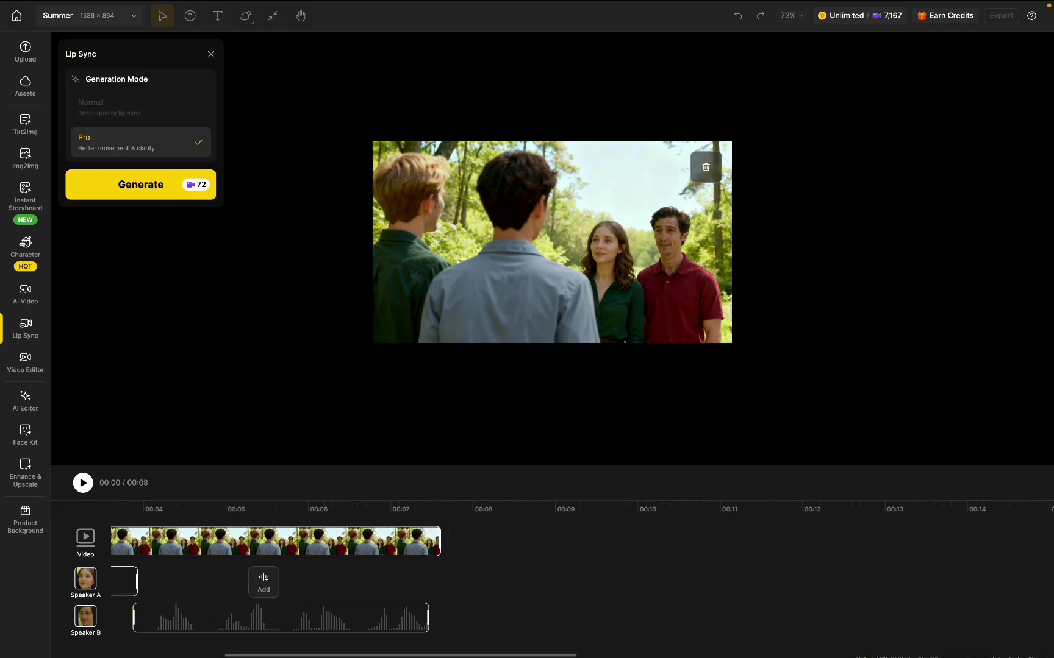
{"action": "left_click", "coordinate": [250, 579]}
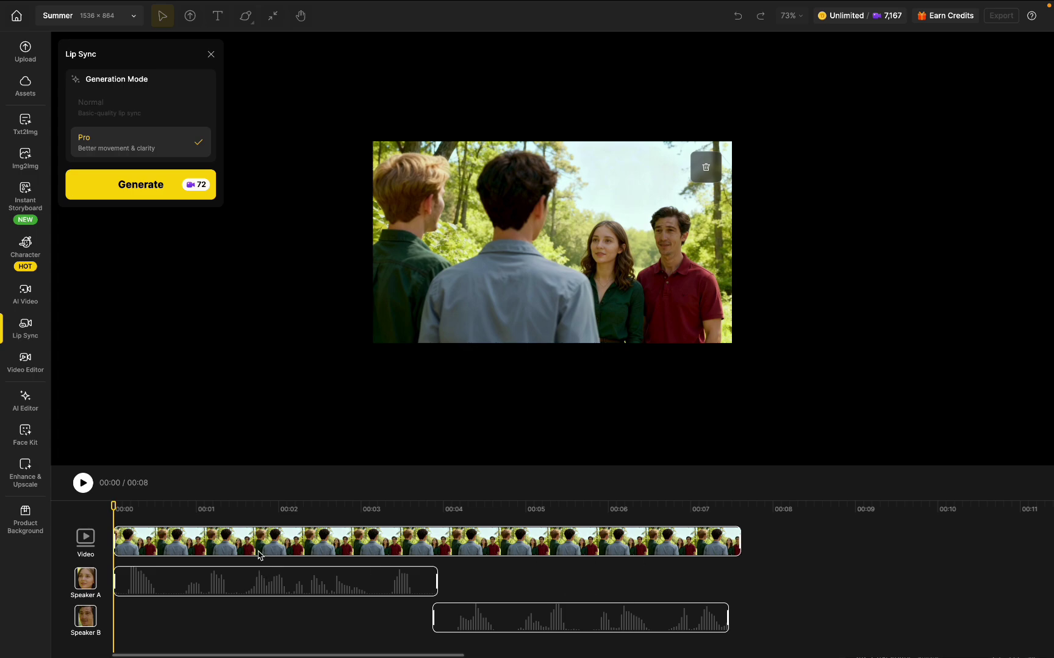
Generate the two-speaker lip sync video in Pro mode and look through the results list
{"action": "left_click", "coordinate": [156, 183]}
{"action": "scroll", "coordinate": [955, 209], "scroll_direction": "down", "scroll_amount": 10}
{"action": "scroll", "coordinate": [954, 209], "scroll_direction": "up", "scroll_amount": 10}
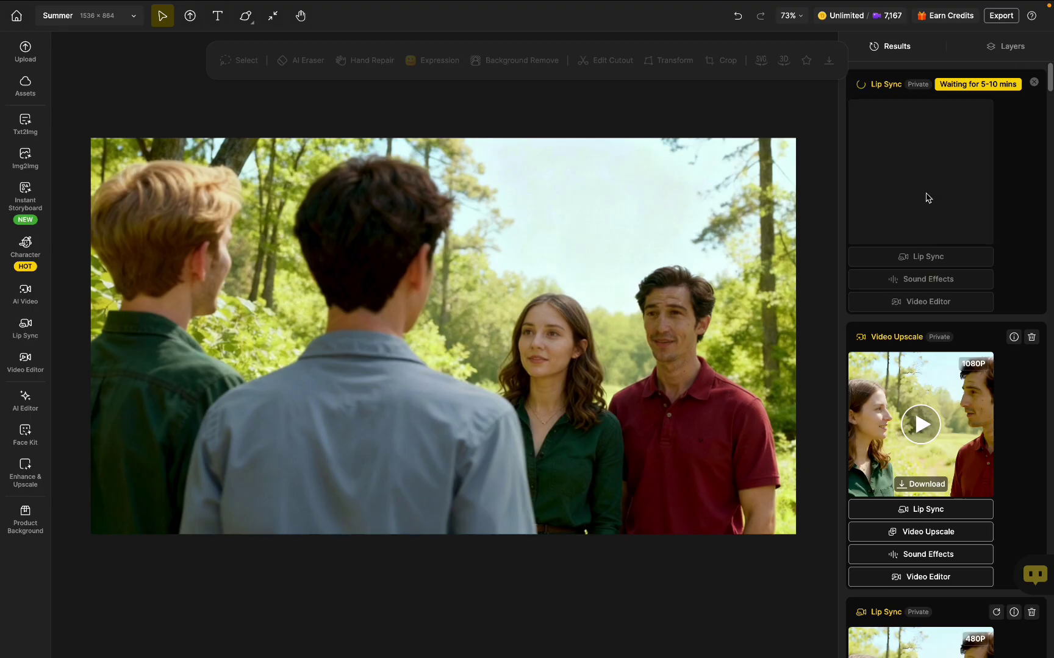
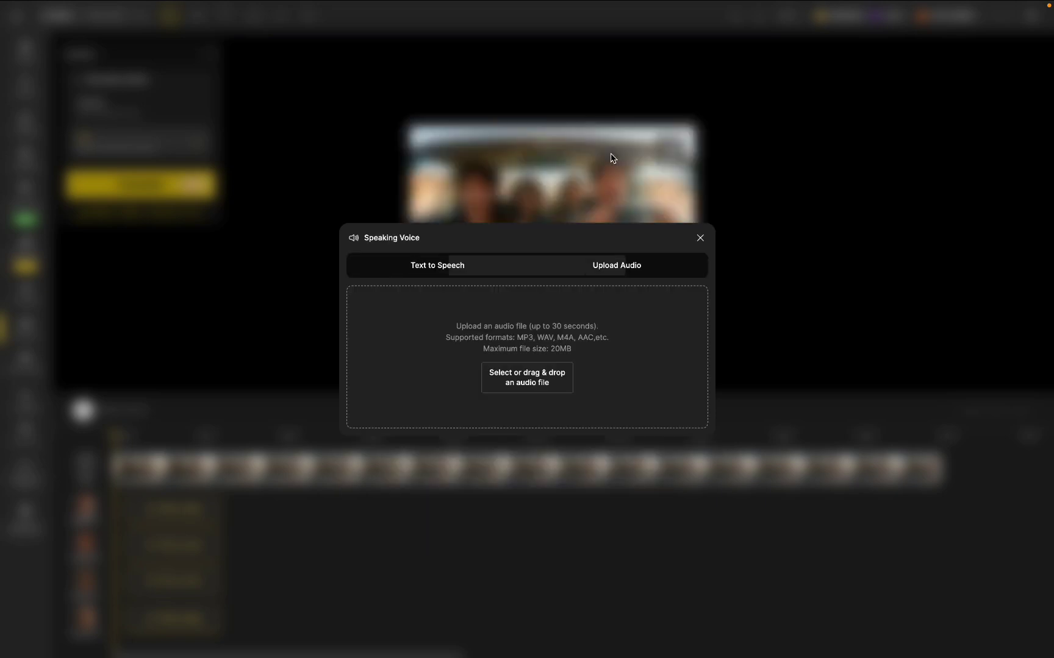
Upload Driver car scene.mp3 as Speaker A's voice in the four-character car scene
{"action": "left_click", "coordinate": [552, 376]}
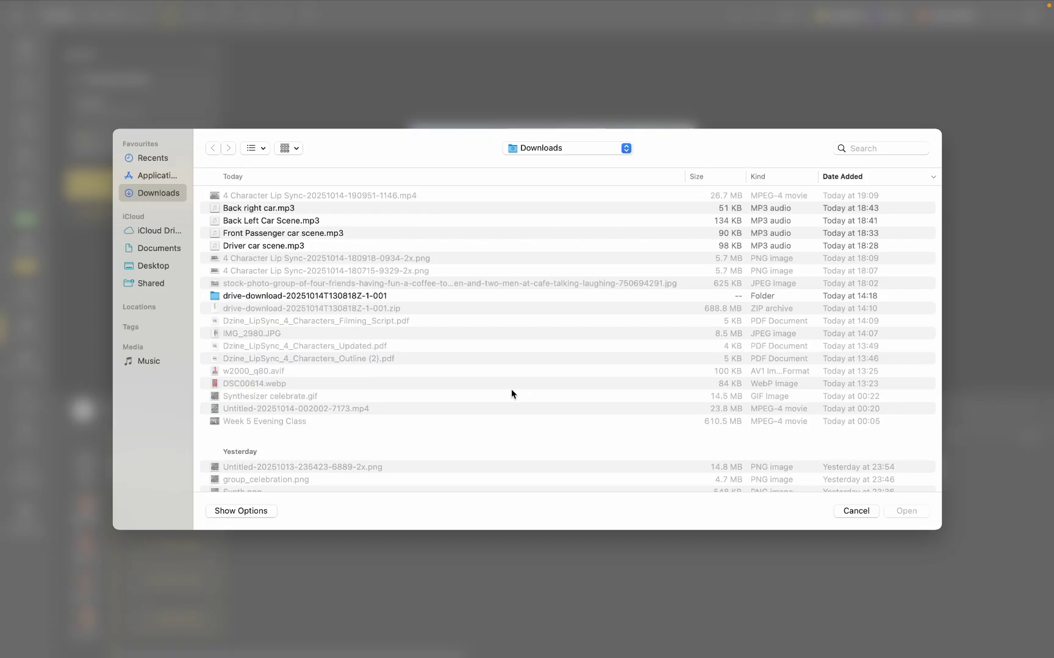
{"action": "left_click", "coordinate": [259, 247]}
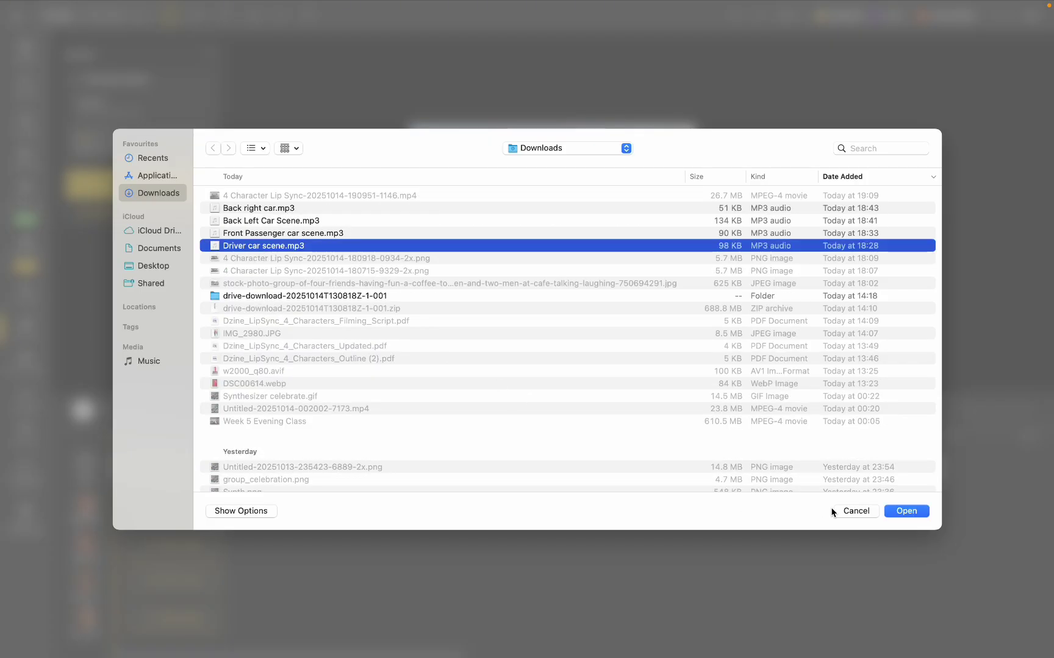
{"action": "left_click", "coordinate": [905, 512]}
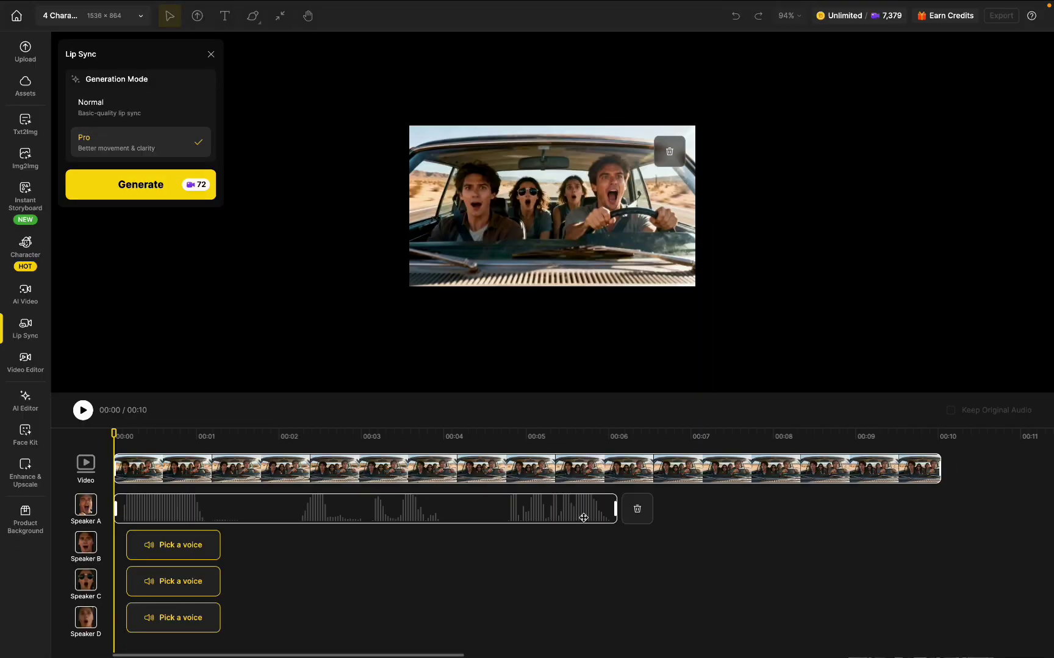
Upload Front Passenger car scene.mp3 as Speaker B's voice
{"action": "left_click", "coordinate": [174, 545]}
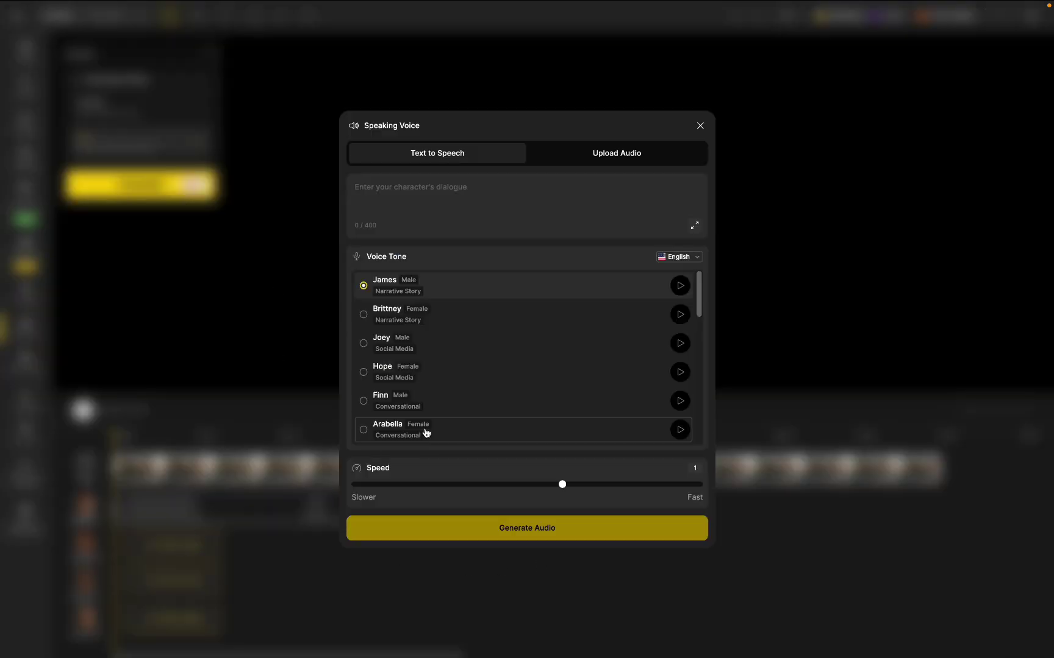
{"action": "left_click", "coordinate": [623, 153]}
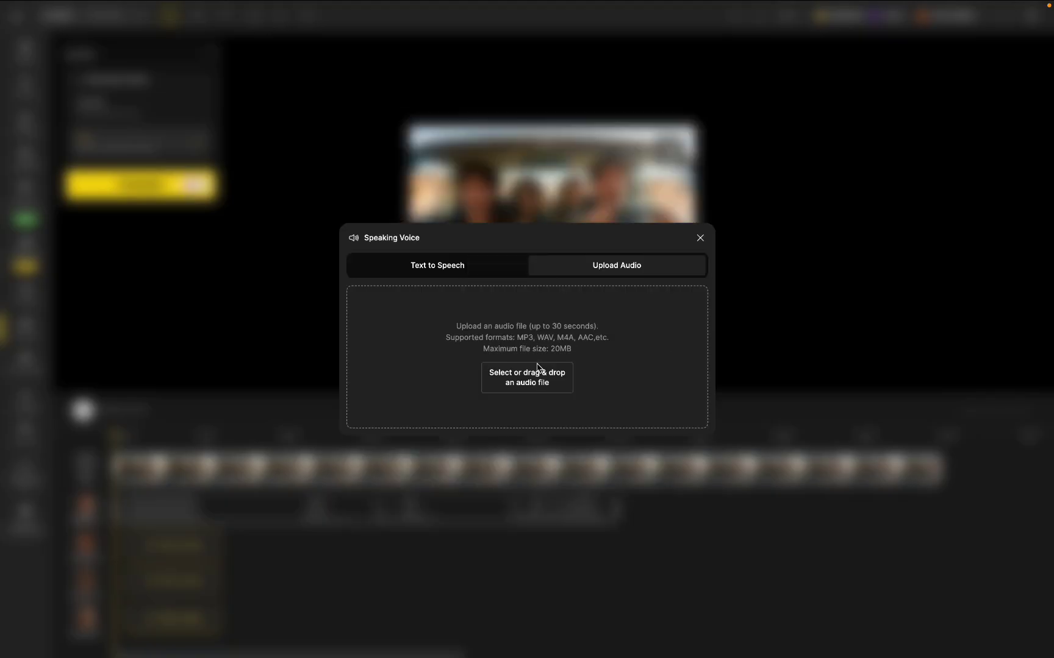
{"action": "left_click", "coordinate": [537, 367]}
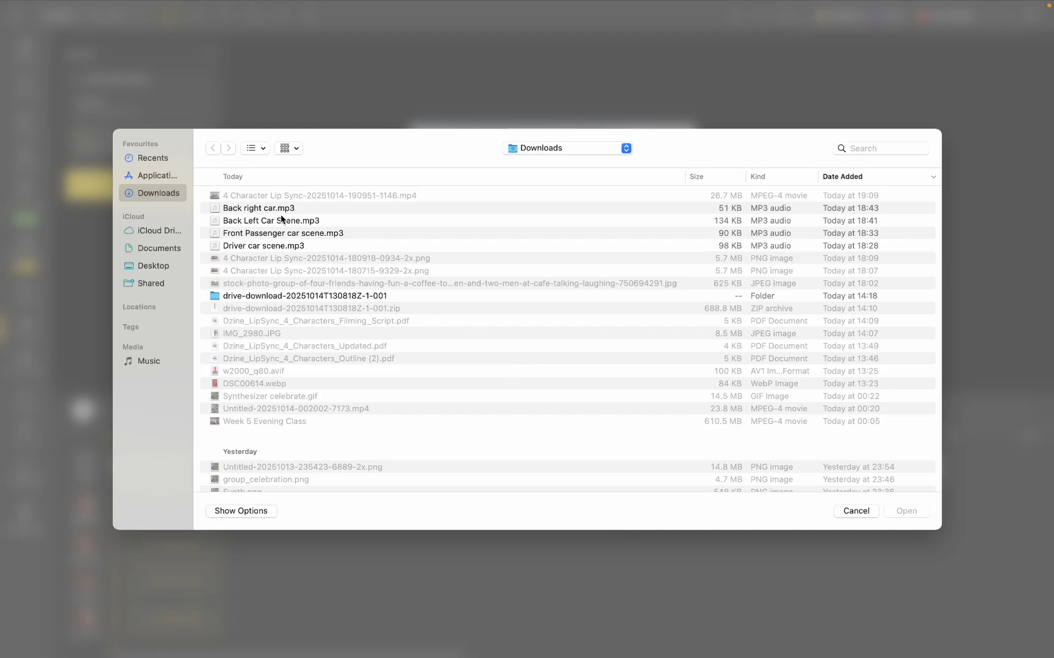
{"action": "left_click", "coordinate": [313, 236]}
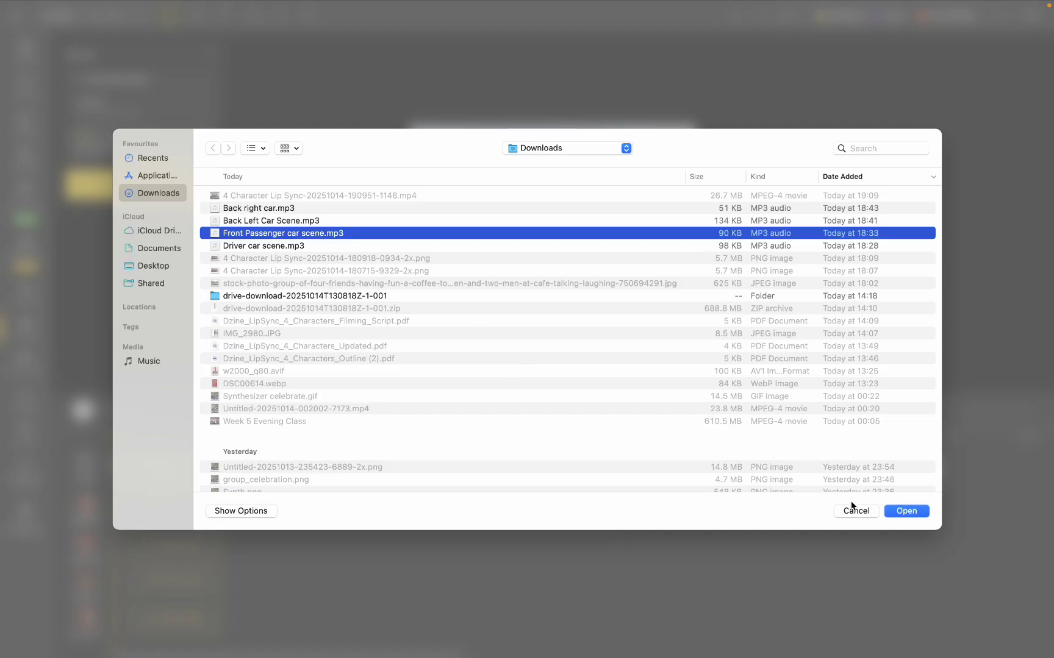
{"action": "left_click", "coordinate": [907, 512]}
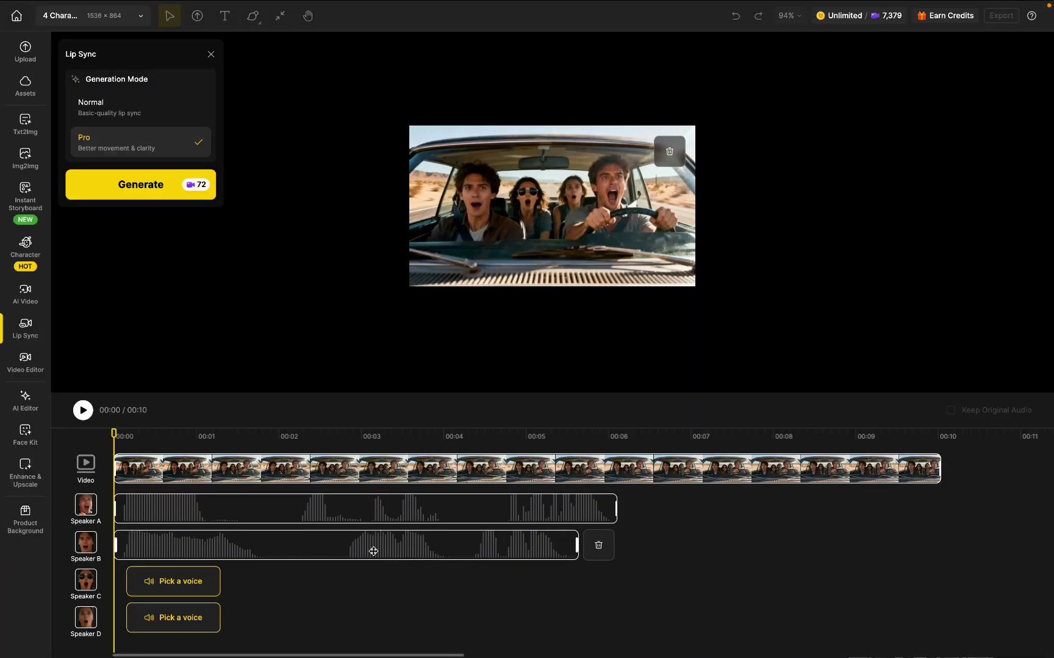
Upload Back Left Car Scene.mp3 as Speaker C's voice and Back right car.mp3 as Speaker D's voice
{"action": "left_click", "coordinate": [211, 584]}
{"action": "left_click", "coordinate": [635, 157]}
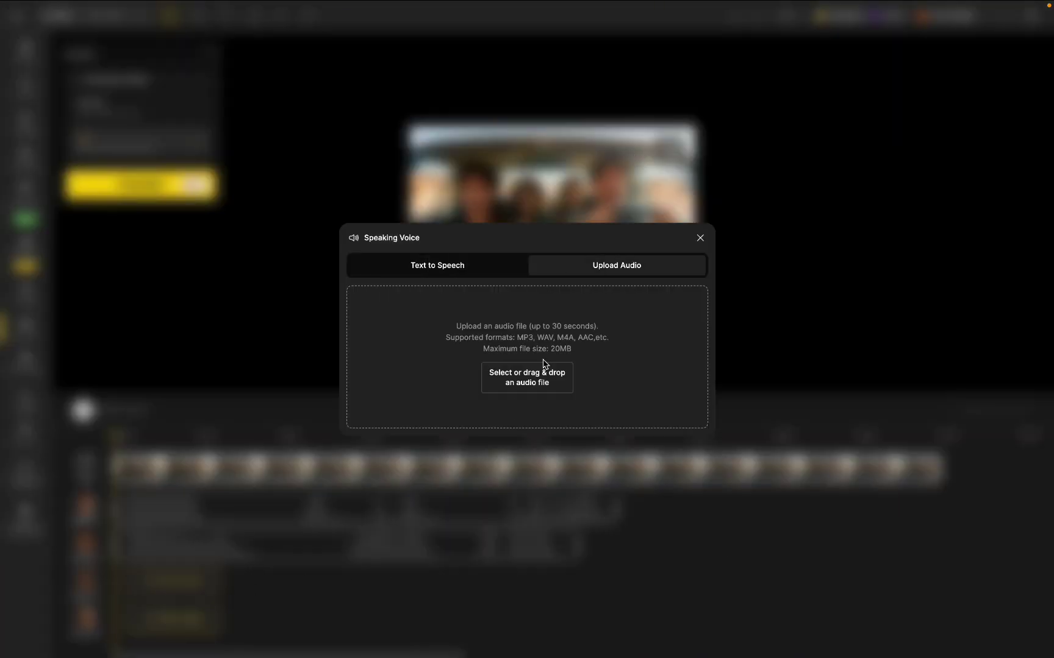
{"action": "left_click", "coordinate": [536, 378]}
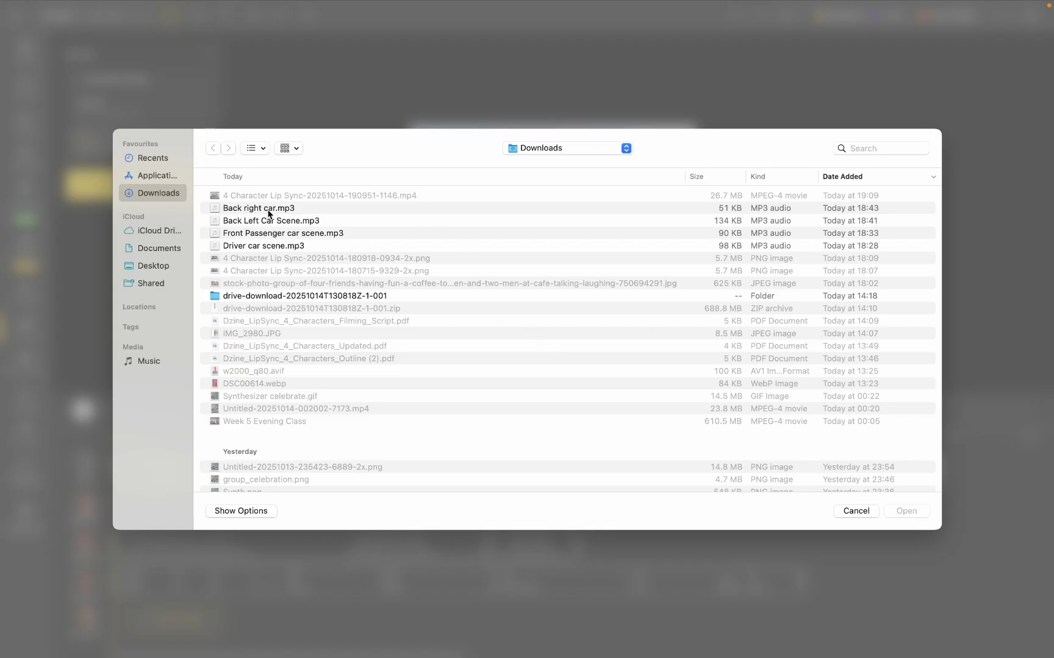
{"action": "left_click", "coordinate": [269, 210]}
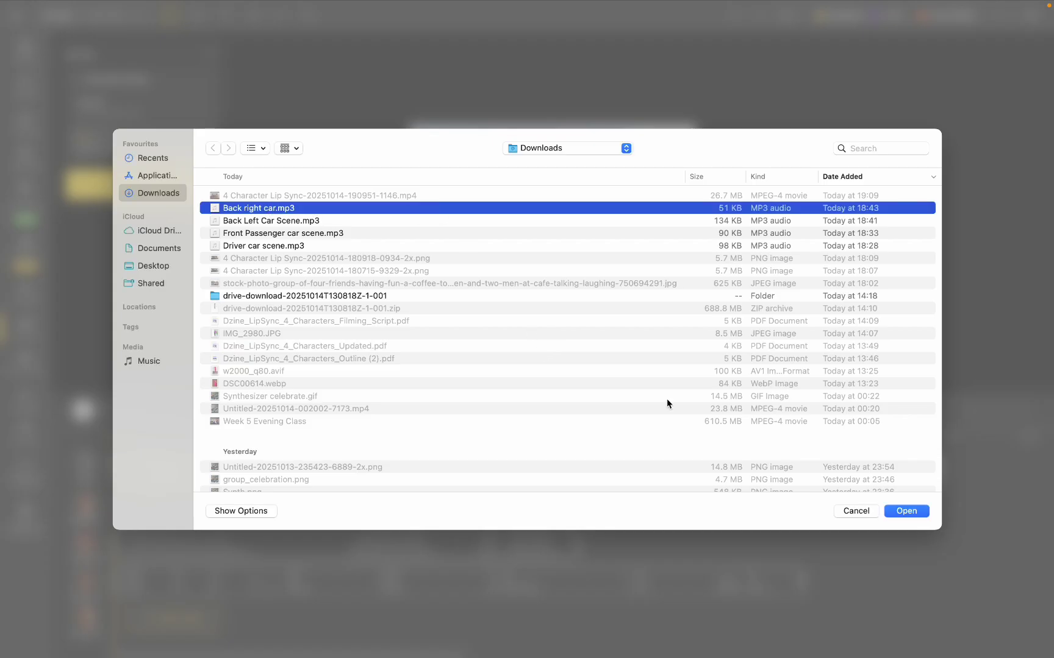
{"action": "left_click", "coordinate": [901, 512]}
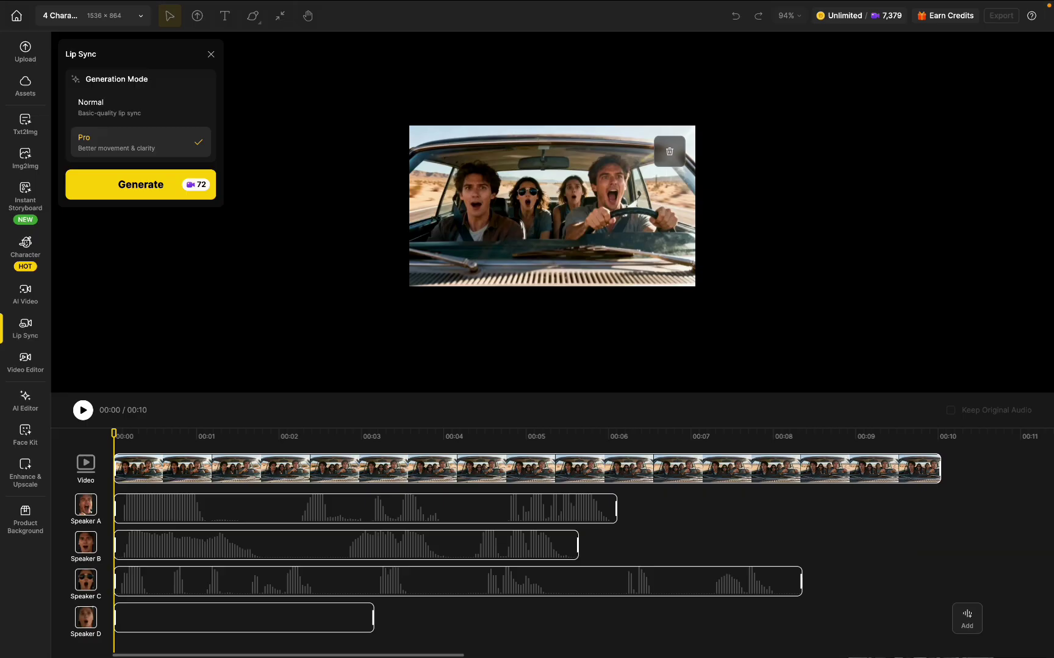
Play back the four overlapping voices and trim Speaker B's clip to end just before 00:02
{"action": "mouse_move", "coordinate": [570, 508]}
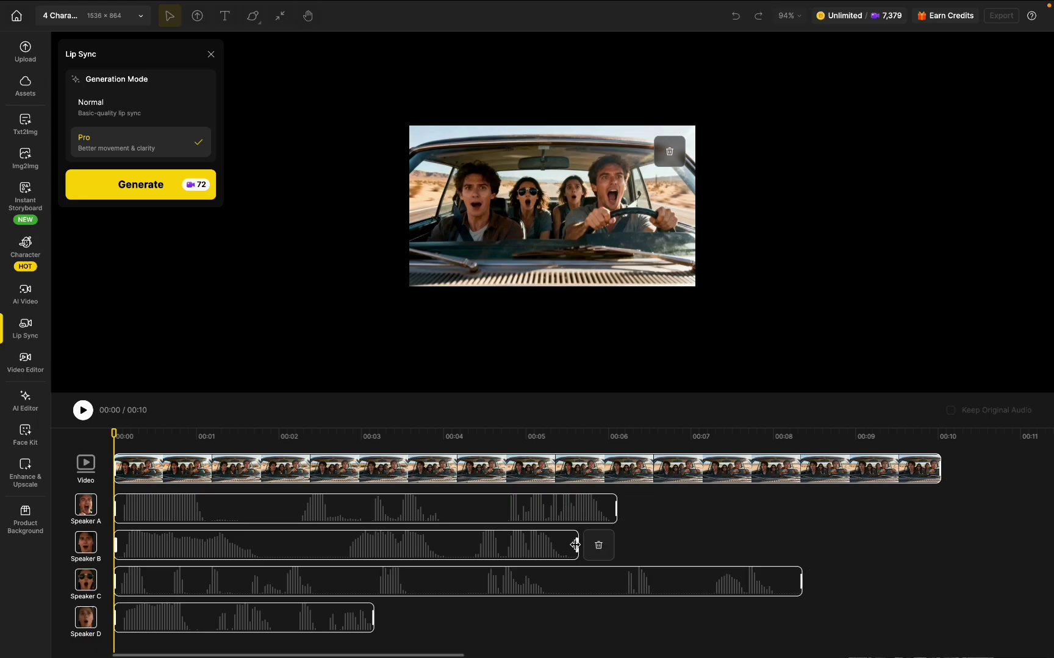
{"action": "key", "text": "space"}
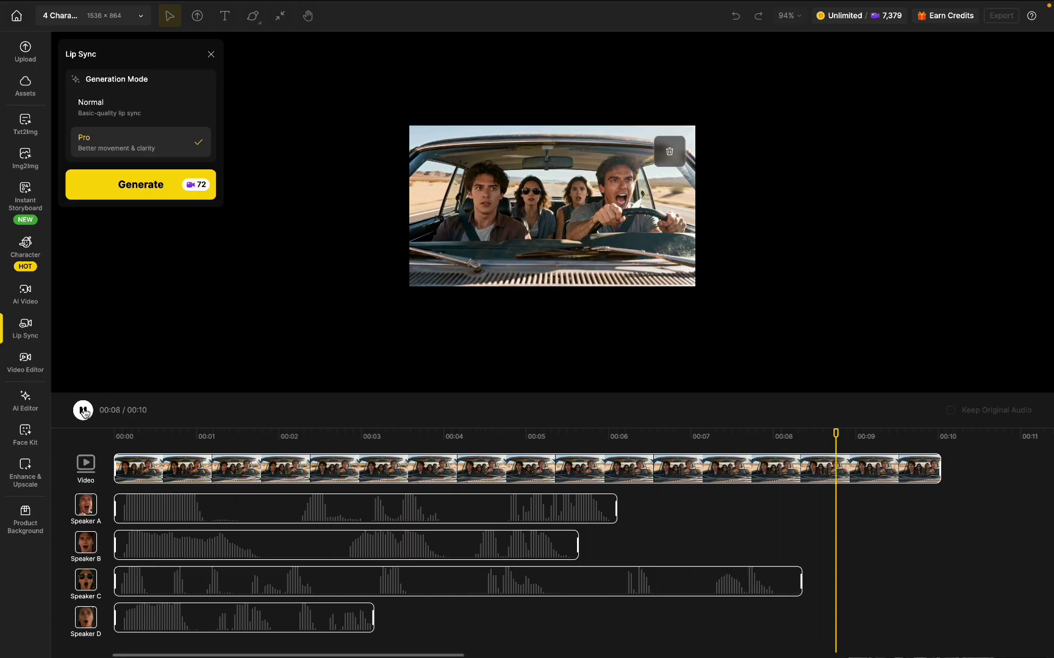
{"action": "left_click_drag", "start_coordinate": [576, 546], "coordinate": [355, 547]}
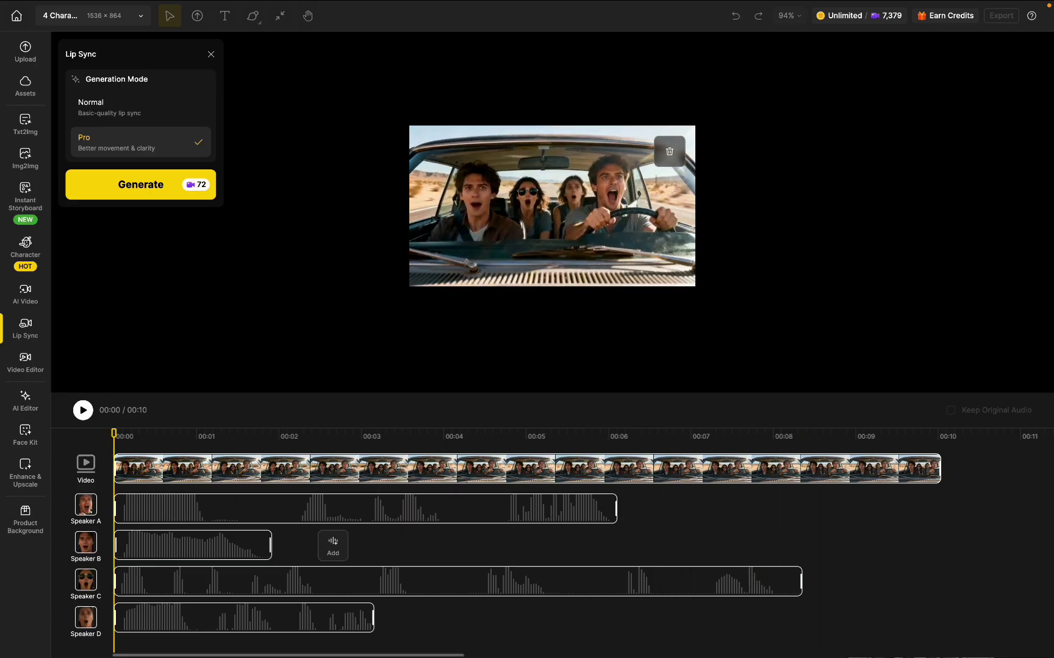
Trim Speaker C's and Speaker D's clips to end before 00:02 and shift both to start slightly after 00:00
{"action": "left_click_drag", "start_coordinate": [799, 581], "coordinate": [277, 581]}
{"action": "mouse_move", "coordinate": [193, 588]}
{"action": "left_mouse_down"}
{"action": "mouse_move", "coordinate": [213, 588]}
{"action": "mouse_move", "coordinate": [174, 585]}
{"action": "left_mouse_up"}
{"action": "left_click_drag", "start_coordinate": [212, 618], "coordinate": [224, 618]}
{"action": "left_click_drag", "start_coordinate": [267, 585], "coordinate": [282, 585]}
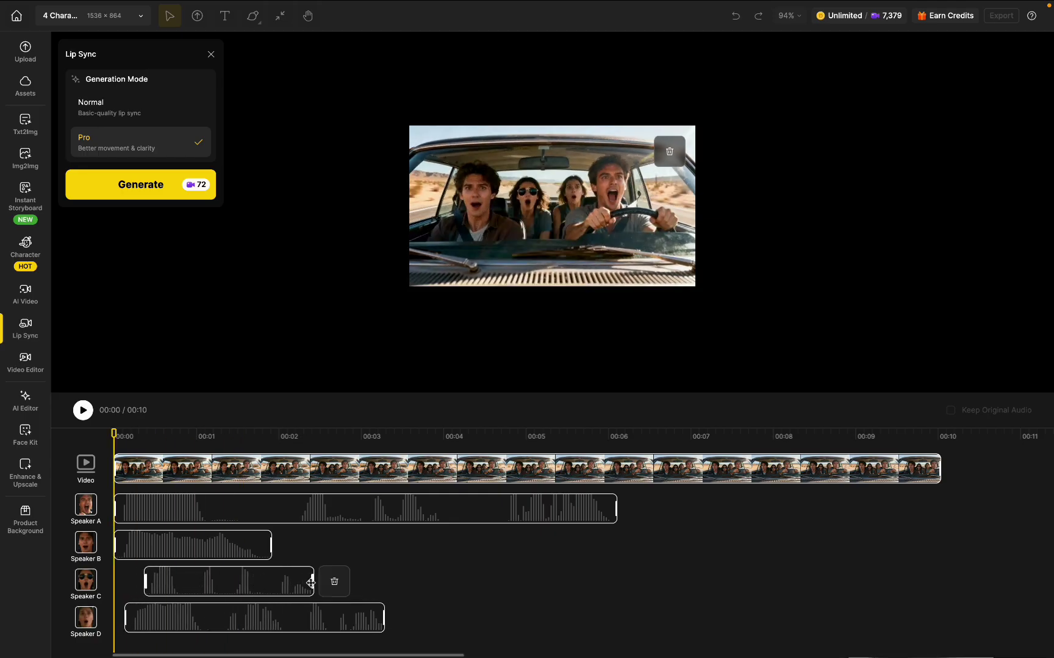
{"action": "left_click_drag", "start_coordinate": [383, 618], "coordinate": [227, 619]}
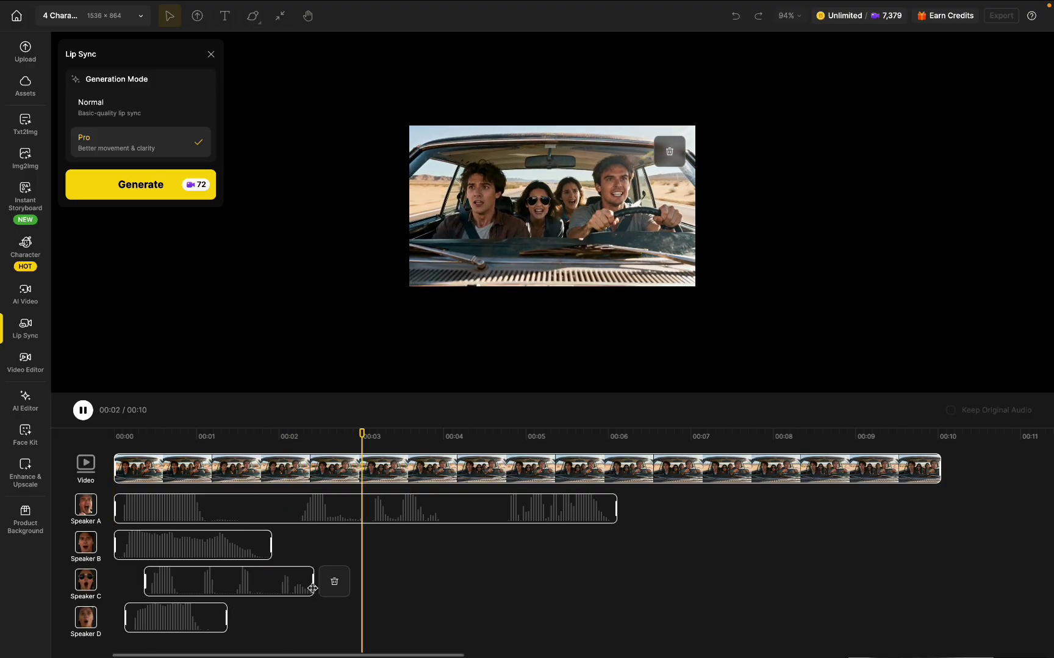
{"action": "left_click_drag", "start_coordinate": [313, 584], "coordinate": [262, 584]}
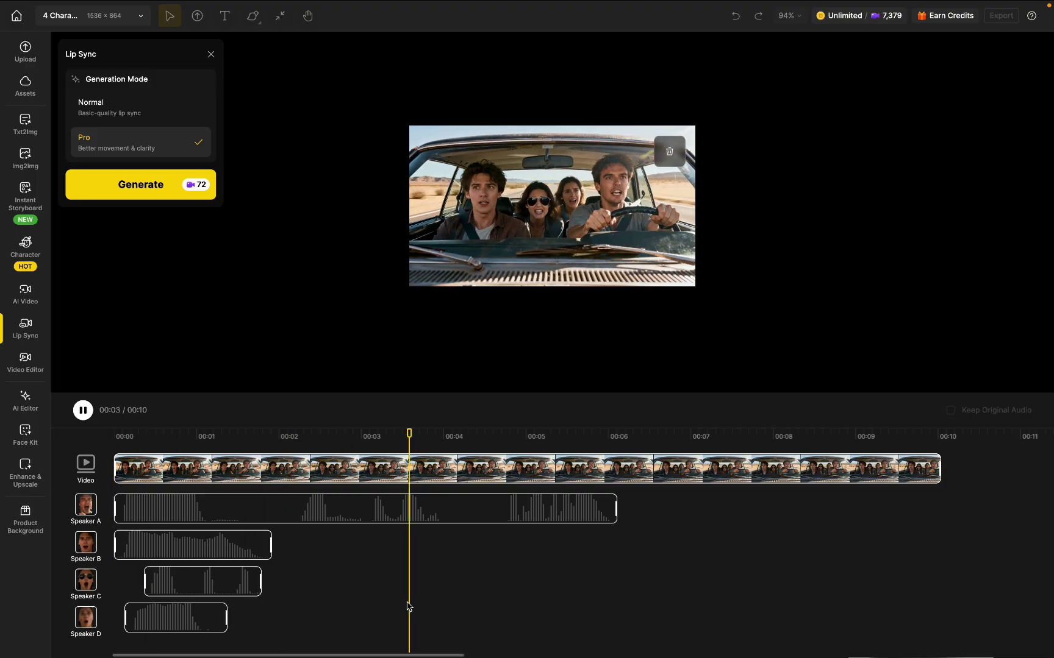
Break up Speaker A's dialogue by trimming the first clip to about 00:01, moving the second behind it, and uploading Driver car scene.mp3 again
{"action": "left_click_drag", "start_coordinate": [615, 511], "coordinate": [292, 515]}
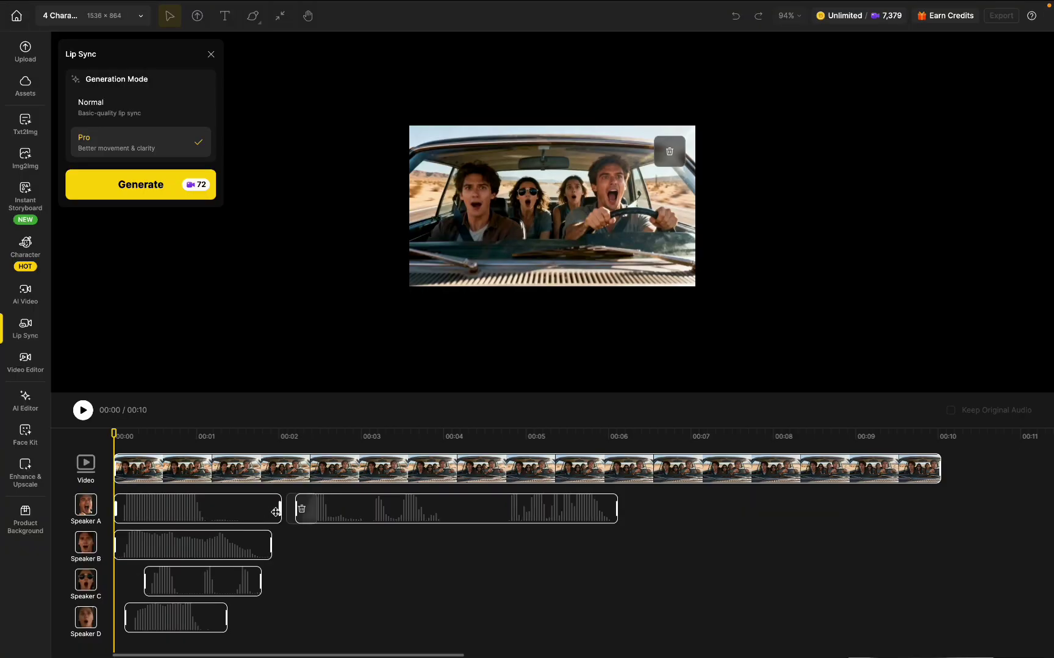
{"action": "left_click_drag", "start_coordinate": [616, 511], "coordinate": [268, 513]}
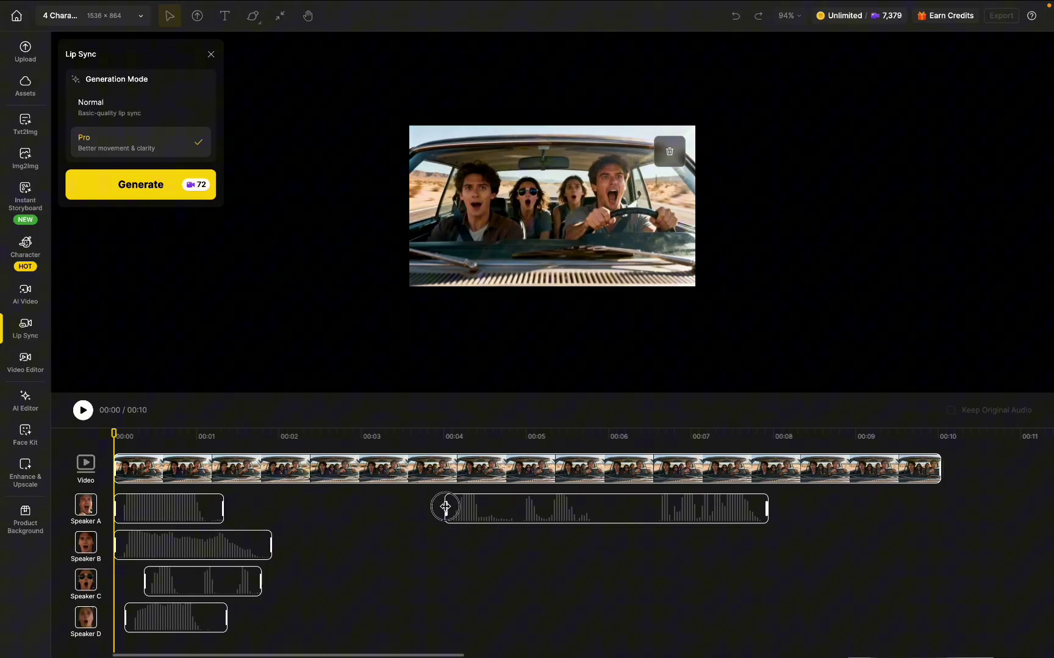
{"action": "left_click_drag", "start_coordinate": [440, 506], "coordinate": [269, 514]}
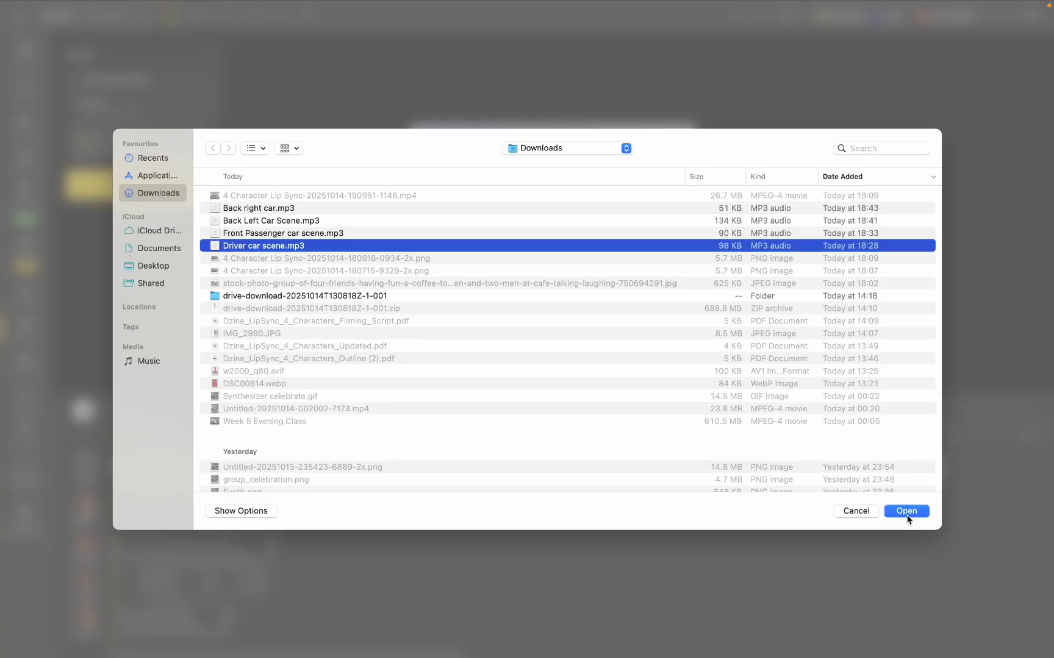
{"action": "left_click", "coordinate": [906, 511]}
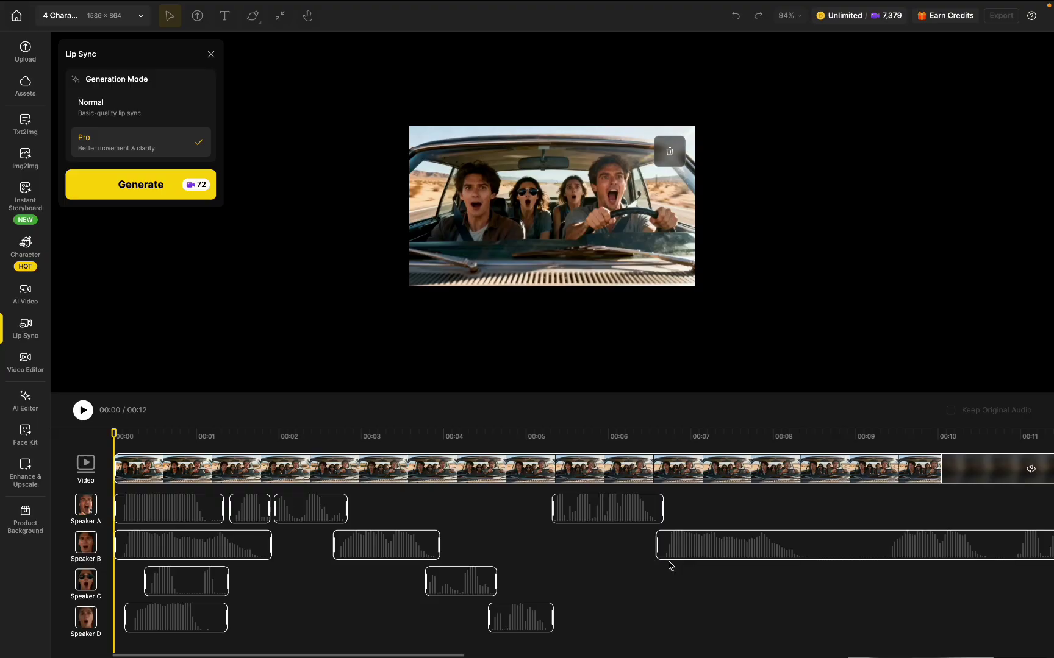
Trim the last Speaker B and Speaker C clips to single lines and position them from about 00:06 and 00:07, checking by playback
{"action": "left_click_drag", "start_coordinate": [657, 545], "coordinate": [683, 552]}
{"action": "key", "text": "space"}
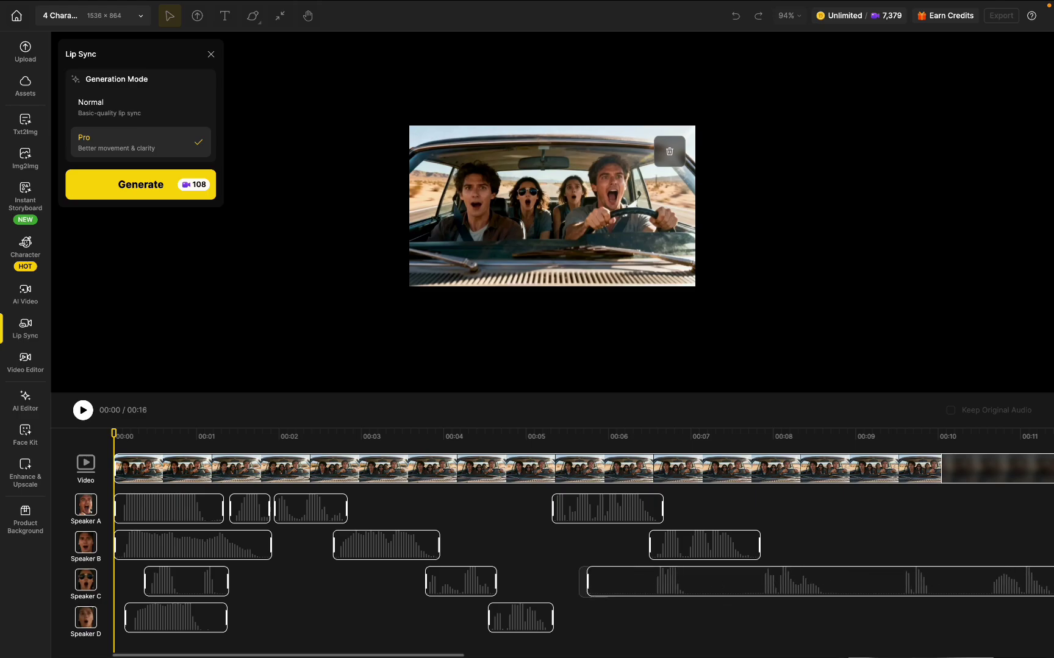
{"action": "left_click_drag", "start_coordinate": [592, 583], "coordinate": [760, 587]}
{"action": "key", "text": "space"}
{"action": "scroll", "coordinate": [549, 549], "scroll_direction": "right", "scroll_amount": 3}
{"action": "left_click_drag", "start_coordinate": [594, 548], "coordinate": [539, 548]}
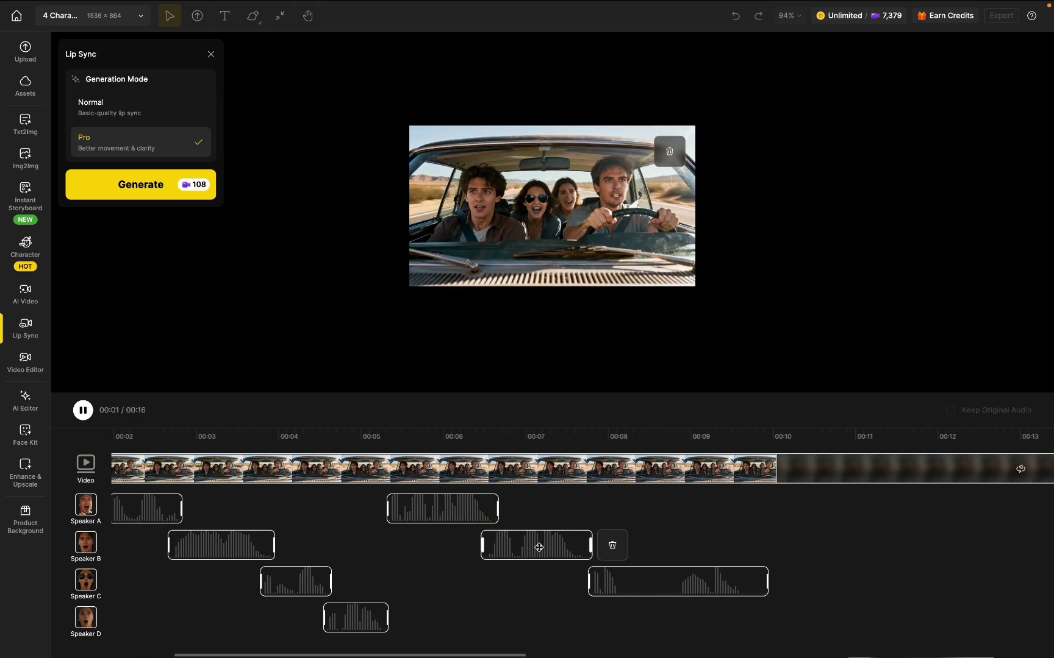
{"action": "left_click", "coordinate": [847, 582]}
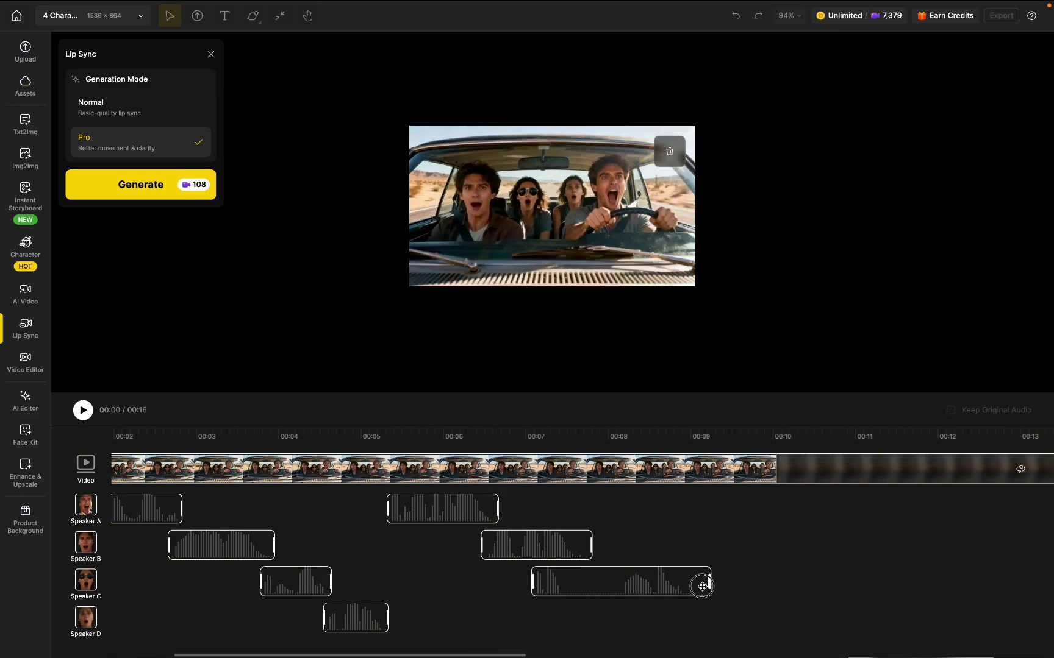
Upload another audio clip for Speaker C and move Speaker D's last clip earlier to overlap it after 00:08, checking by playback
{"action": "left_click", "coordinate": [734, 581]}
{"action": "left_click", "coordinate": [620, 153]}
{"action": "double_click", "coordinate": [277, 242]}
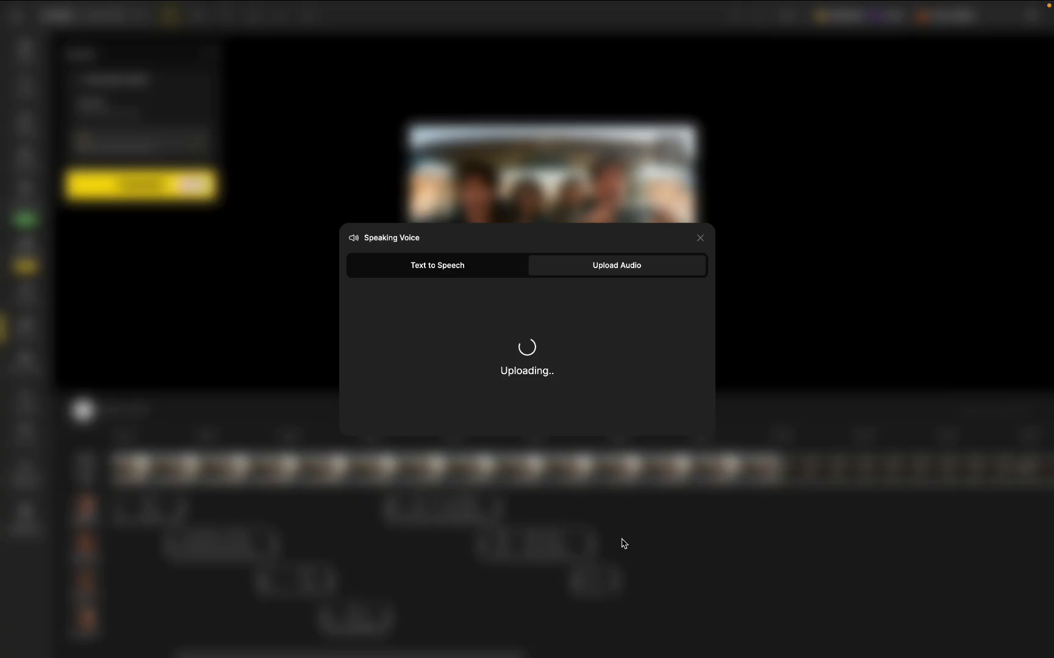
{"action": "left_click_drag", "start_coordinate": [763, 620], "coordinate": [679, 620]}
{"action": "key", "text": "space"}
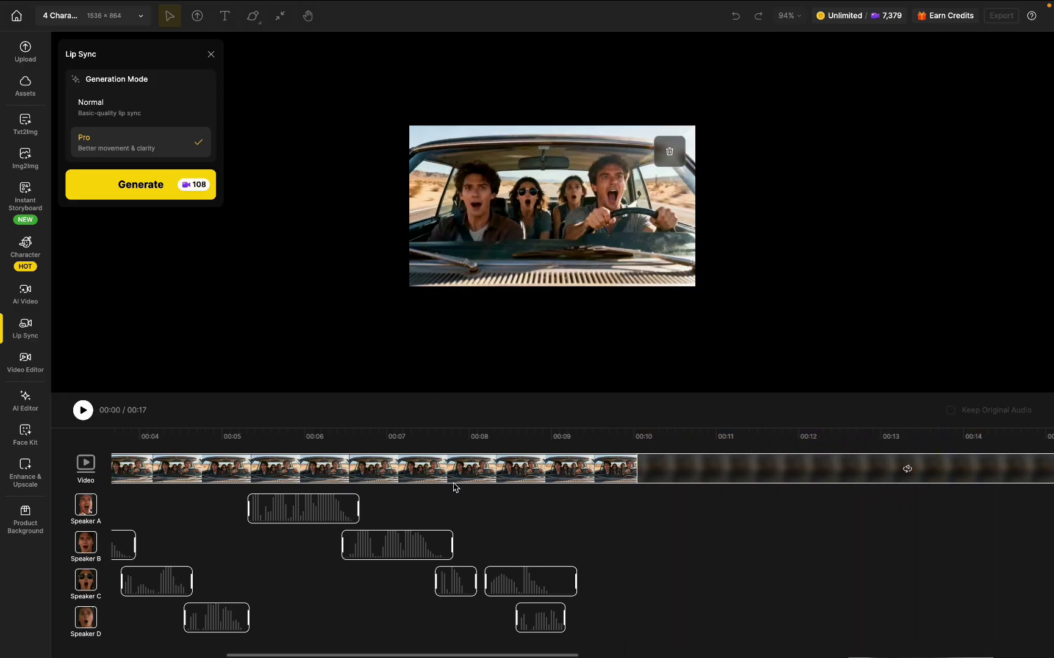
Shorten the end of the video track toward the end of the last voice clips
{"action": "scroll", "coordinate": [657, 545], "scroll_direction": "right", "scroll_amount": 5}
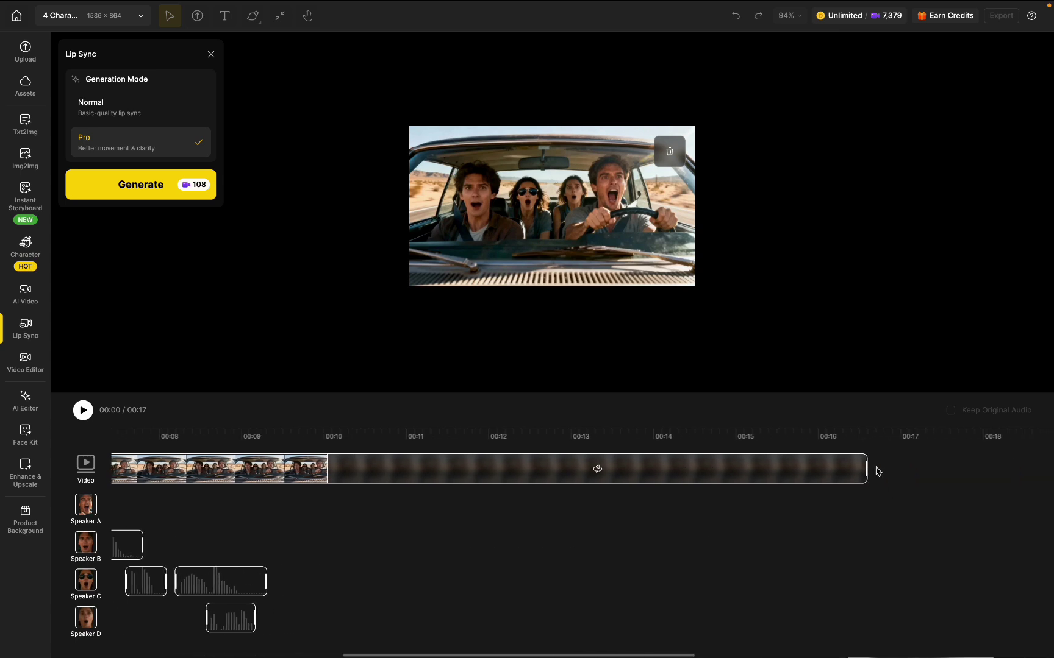
{"action": "left_click_drag", "start_coordinate": [865, 465], "coordinate": [391, 493]}
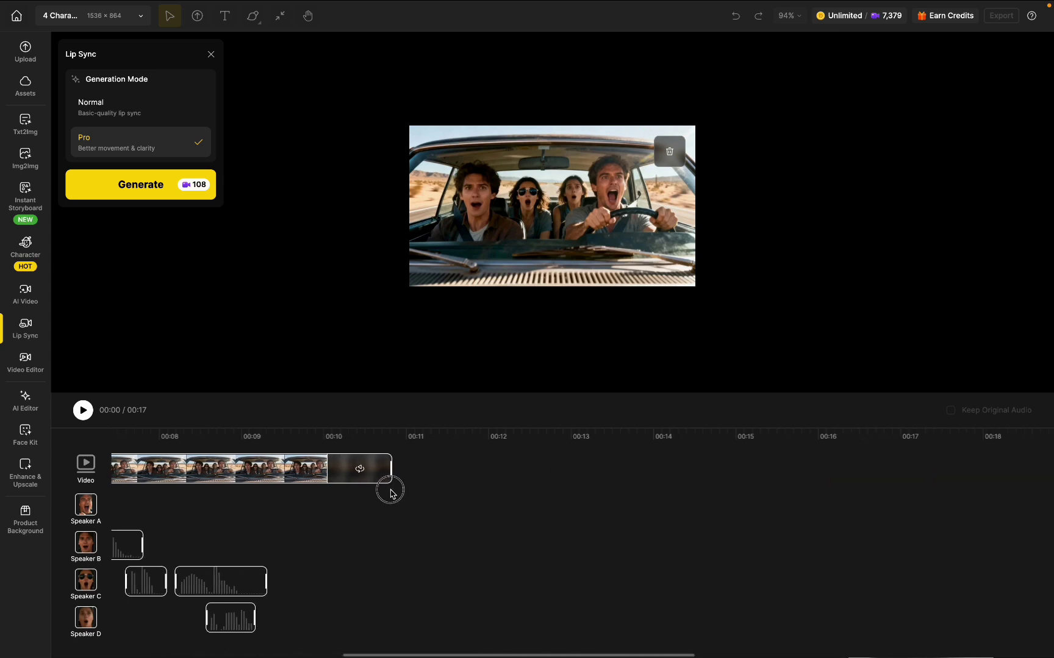